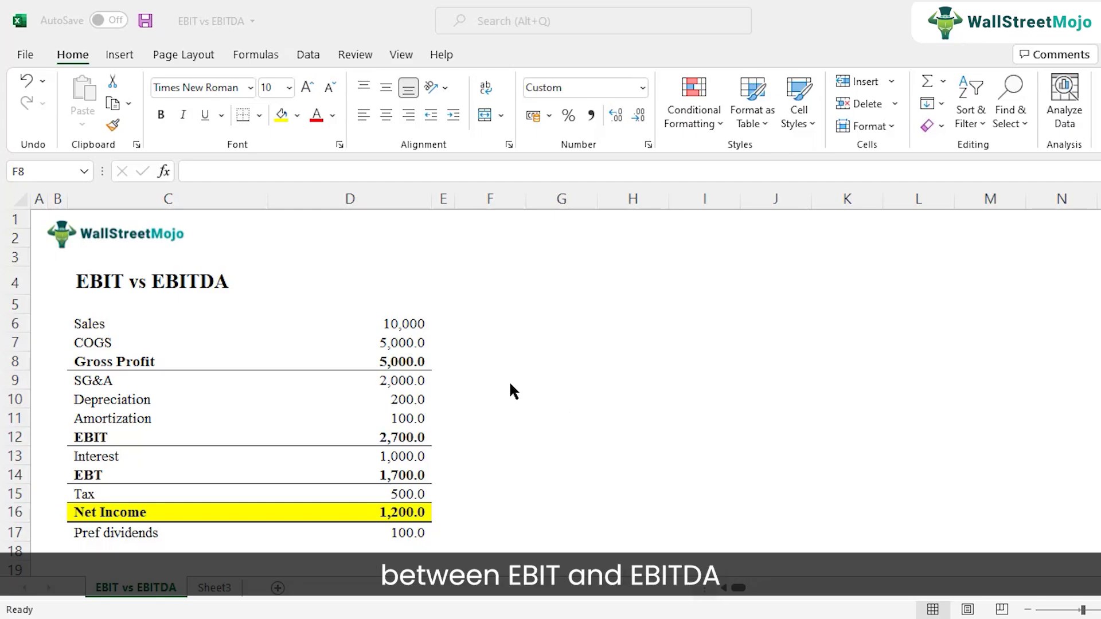
Enter the label "EBIT" in F8 and its definition "earnings before interst and taxes" in G8
click(503, 362)
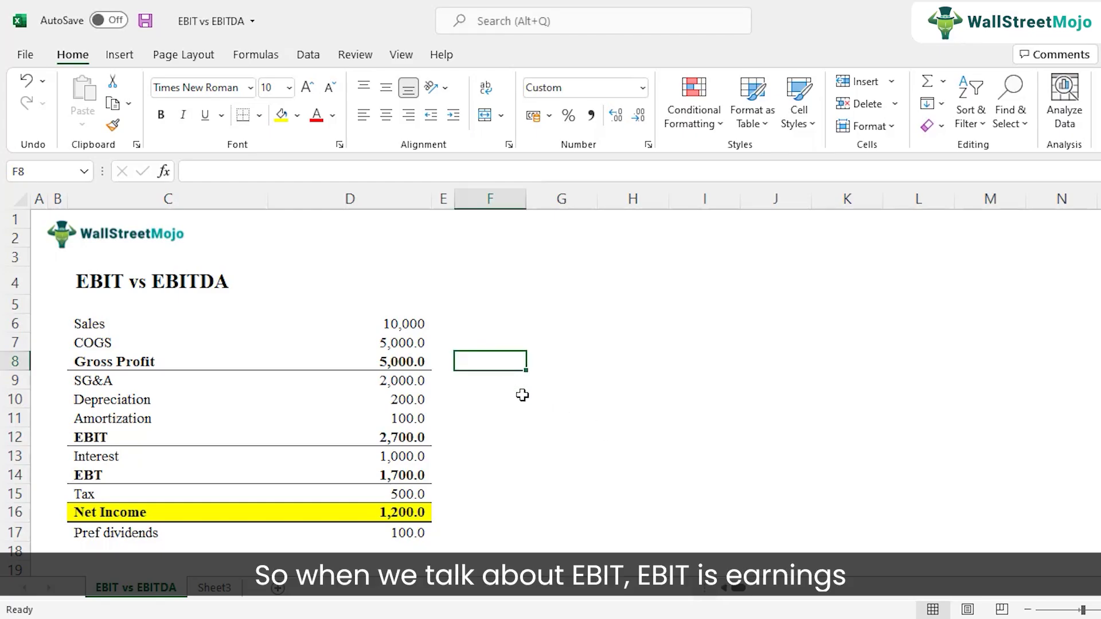
text(EBIT)
key(Return)
key(Up)
key(Right)
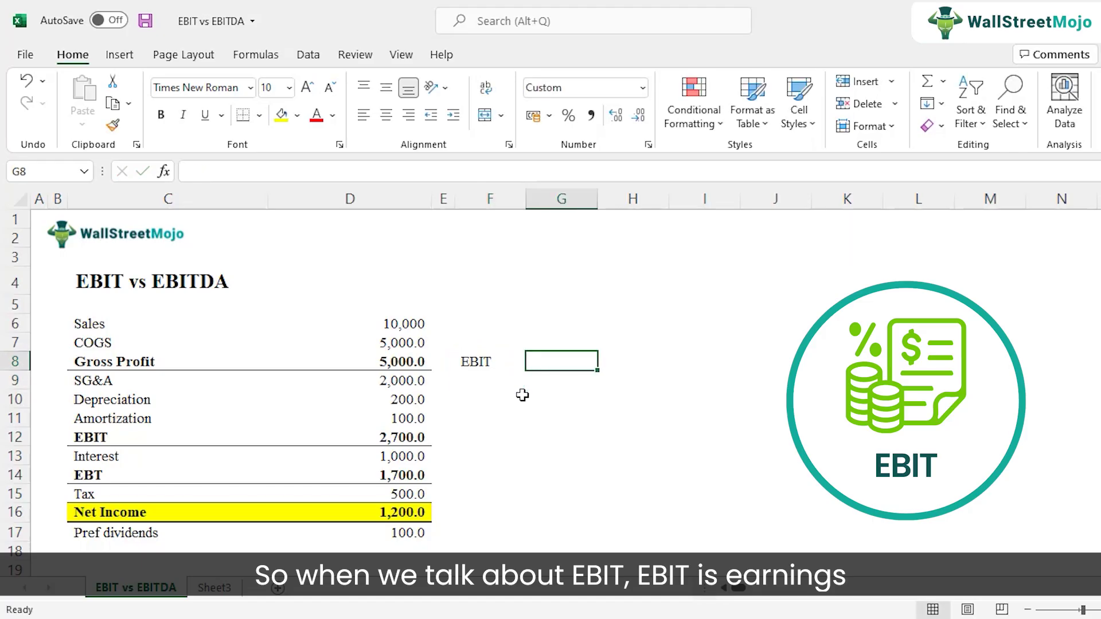
text(earnin)
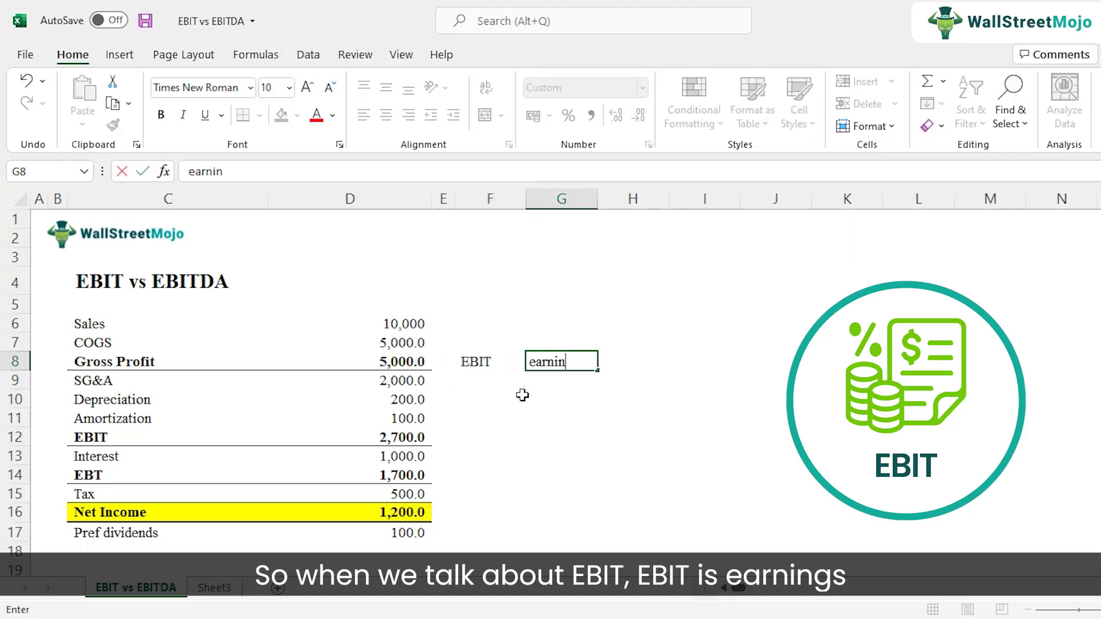
text(gs before interst and taxes)
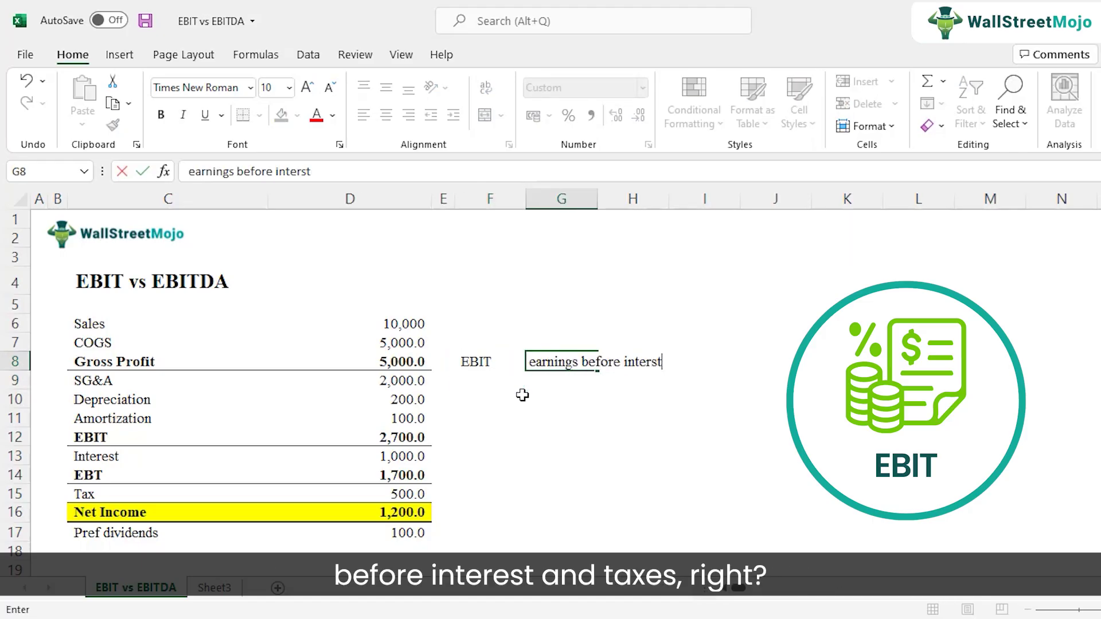
key(Return)
Enter the label "EBITDA" in F12, four rows below the EBIT label
key(Left)
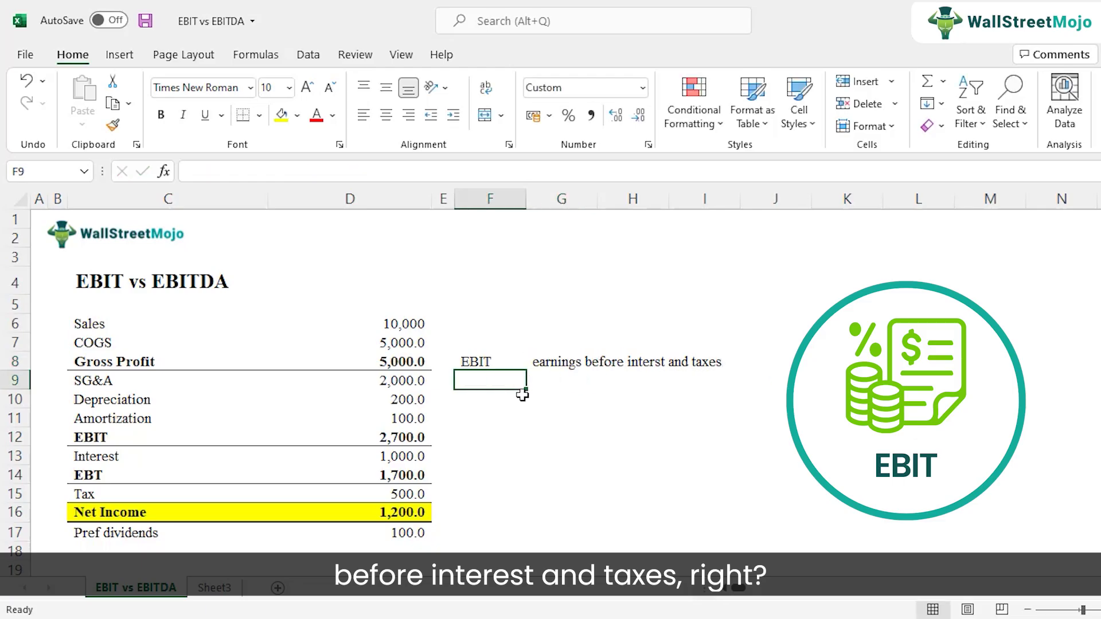
key(Down)
key(Down)
key(Down)
text(EBITDA)
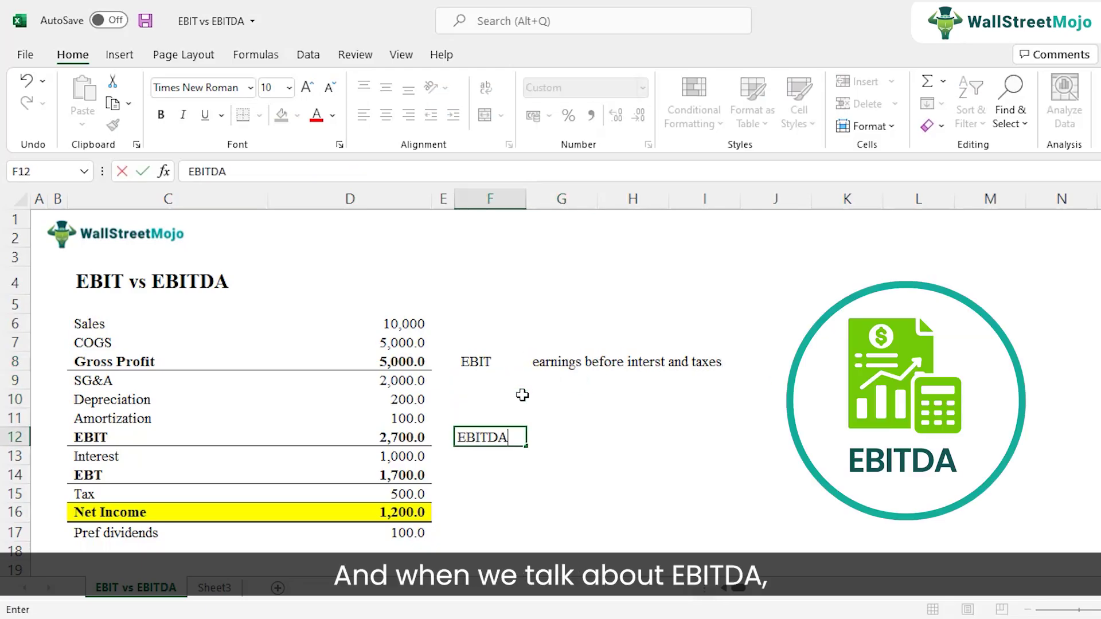
key(Return)
Enter the EBITDA definition "earningss before interst taxes depreciation and amortization" in G12
key(Up)
key(Right)
text(earningss beffo)
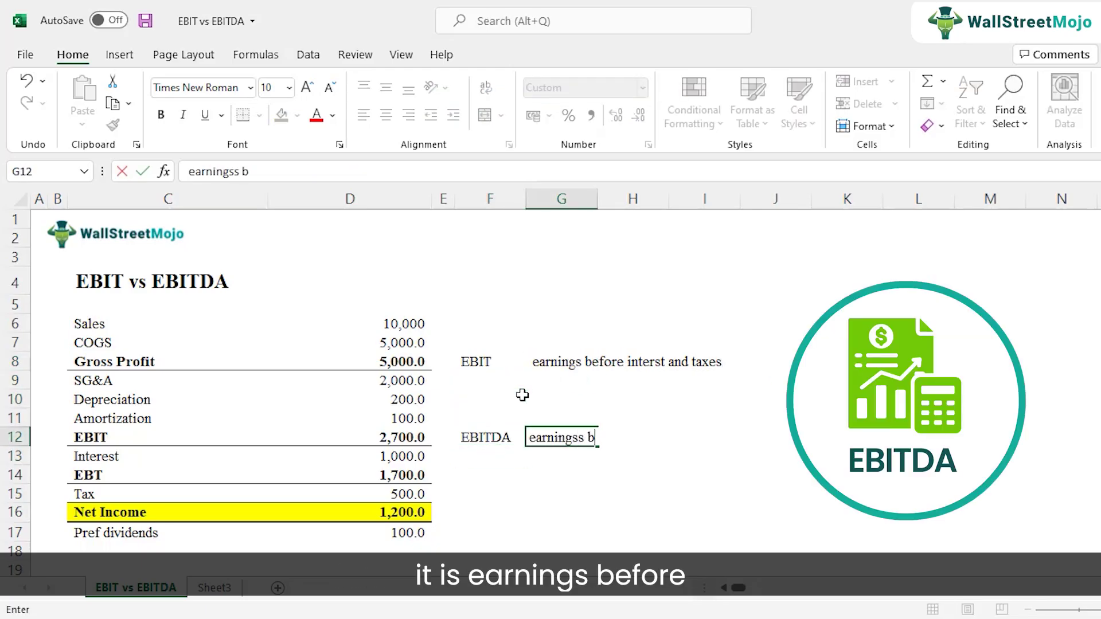
key(BackSpace)
key(BackSpace)
text(ore inte)
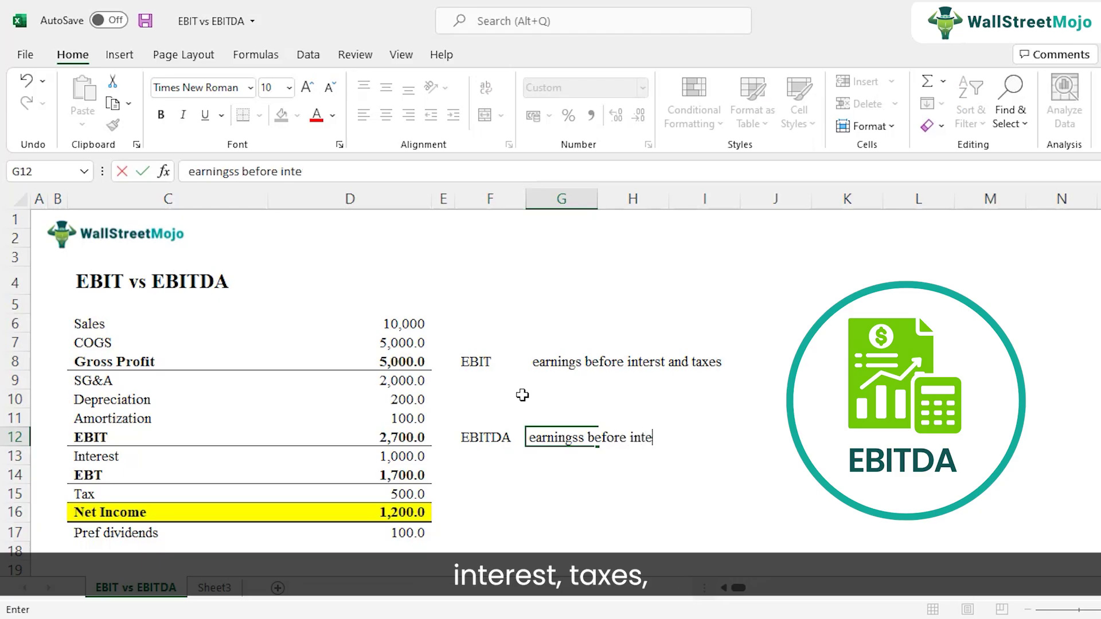
text(rst taxes depr)
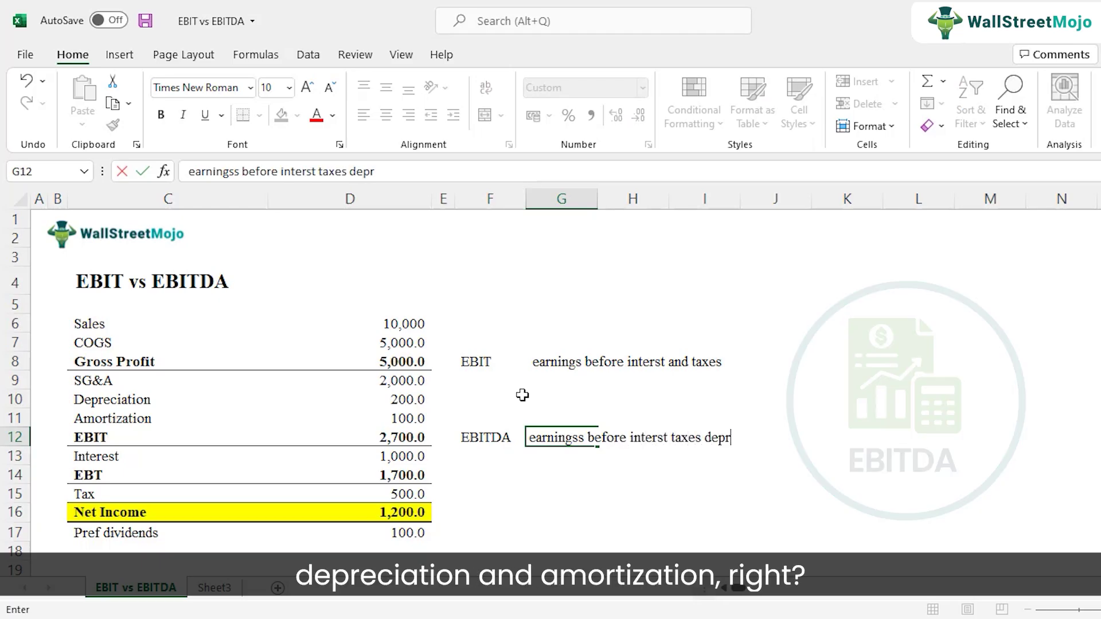
text(eciation and amortization)
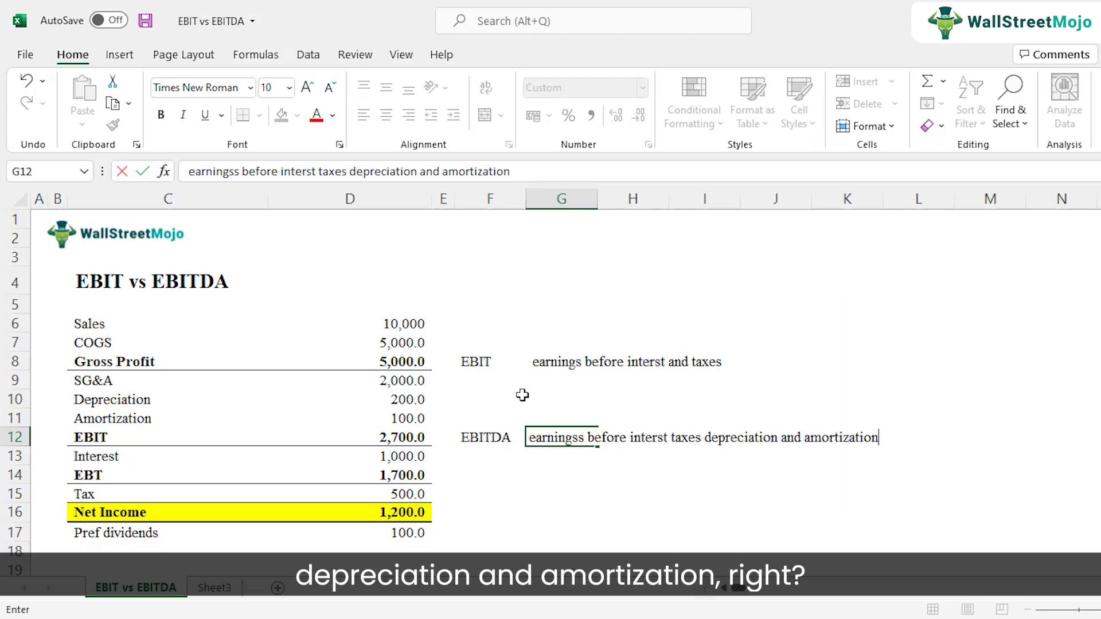
key(Return)
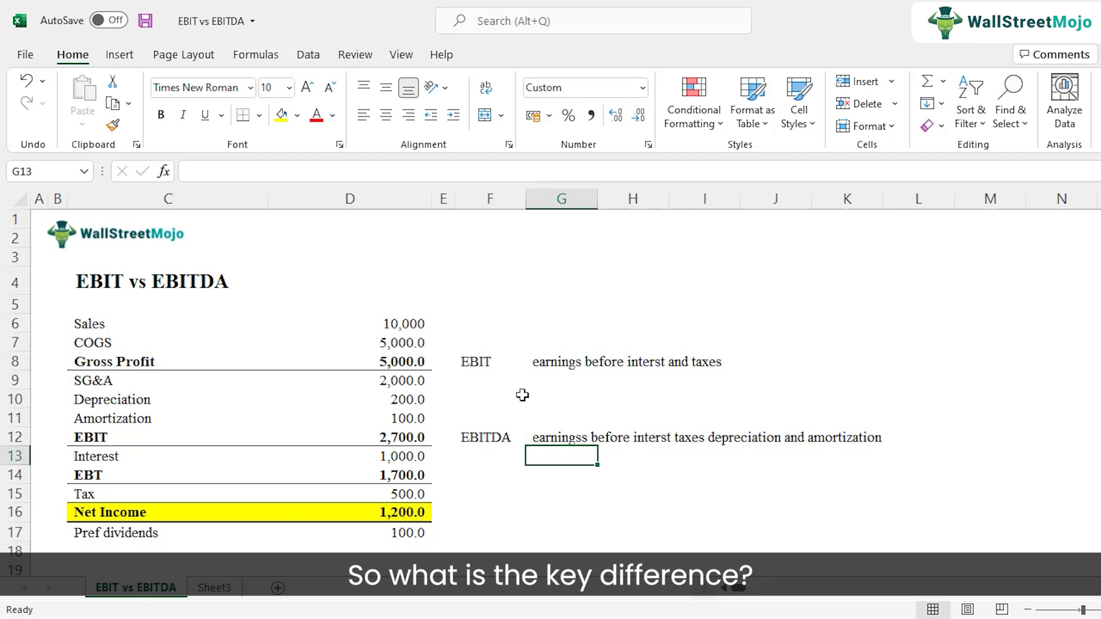
Highlight "depreciation and amortization" within the EBITDA definition in G12 to compare it with EBIT, leaving the text as is
click(567, 434)
double_click(583, 440)
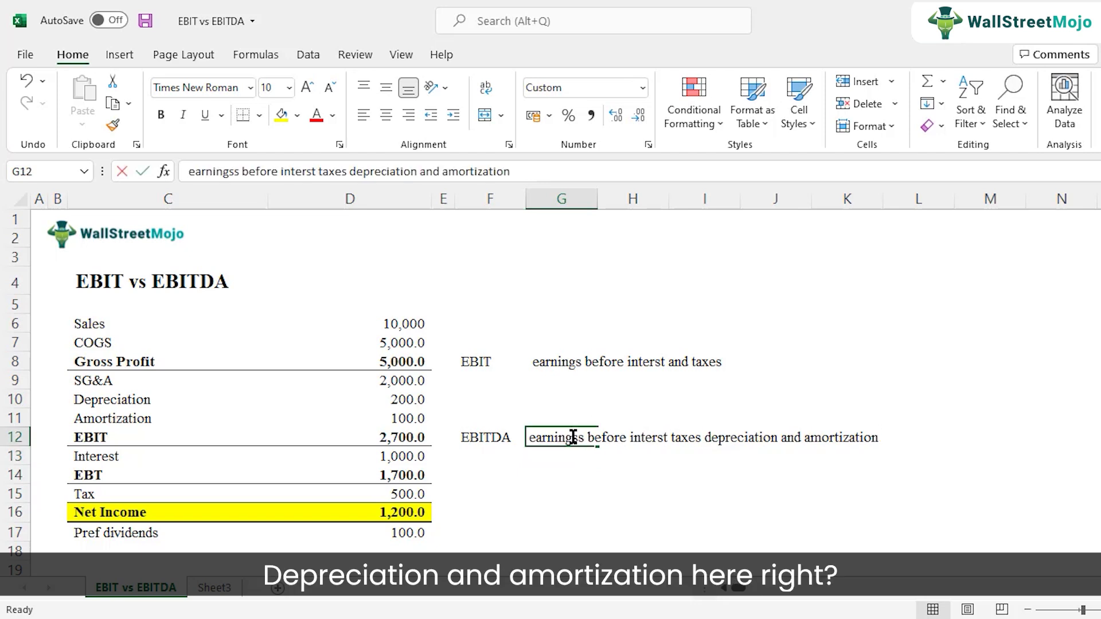
drag(703, 439, 873, 448)
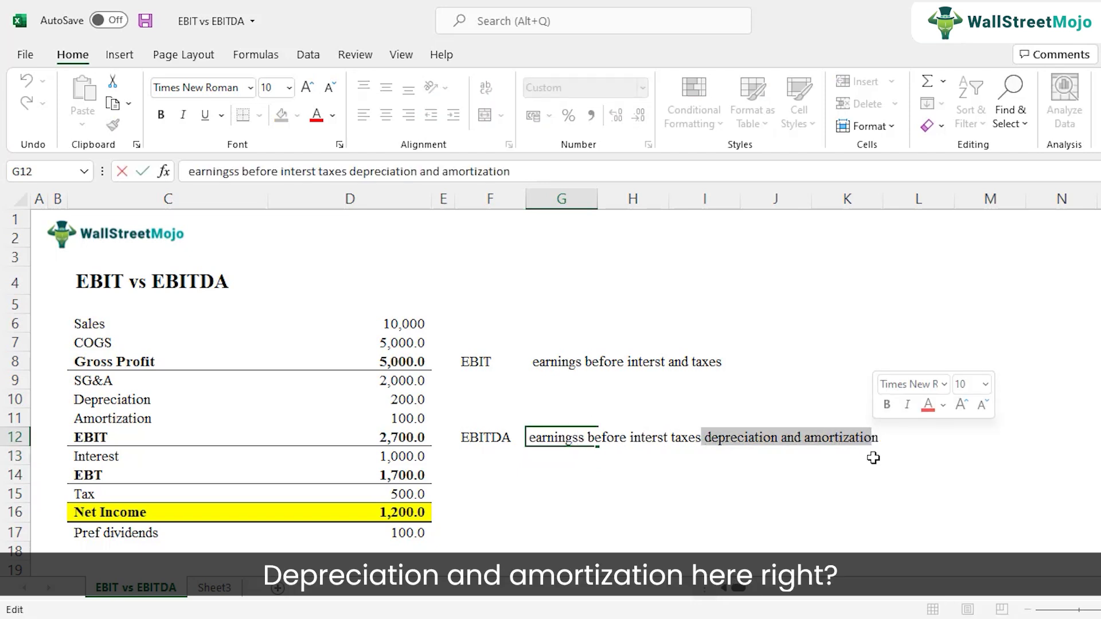
key(Return)
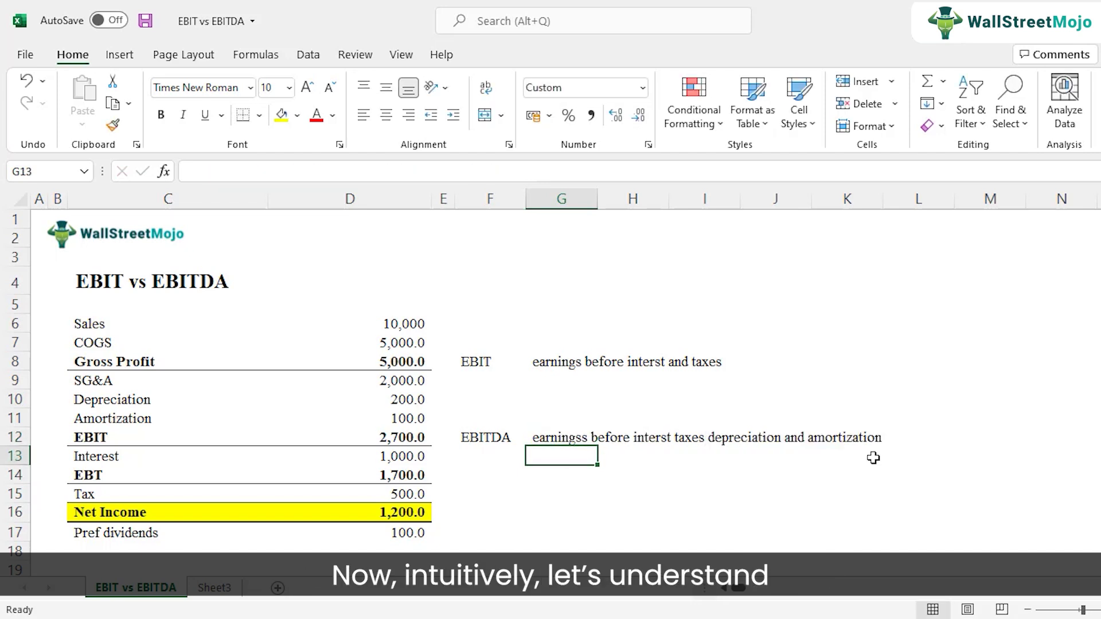
Examine how EBIT in D12 is built from sales, COGS, SG&A, depreciation and amortization, before the interest and tax rows
click(488, 367)
click(398, 436)
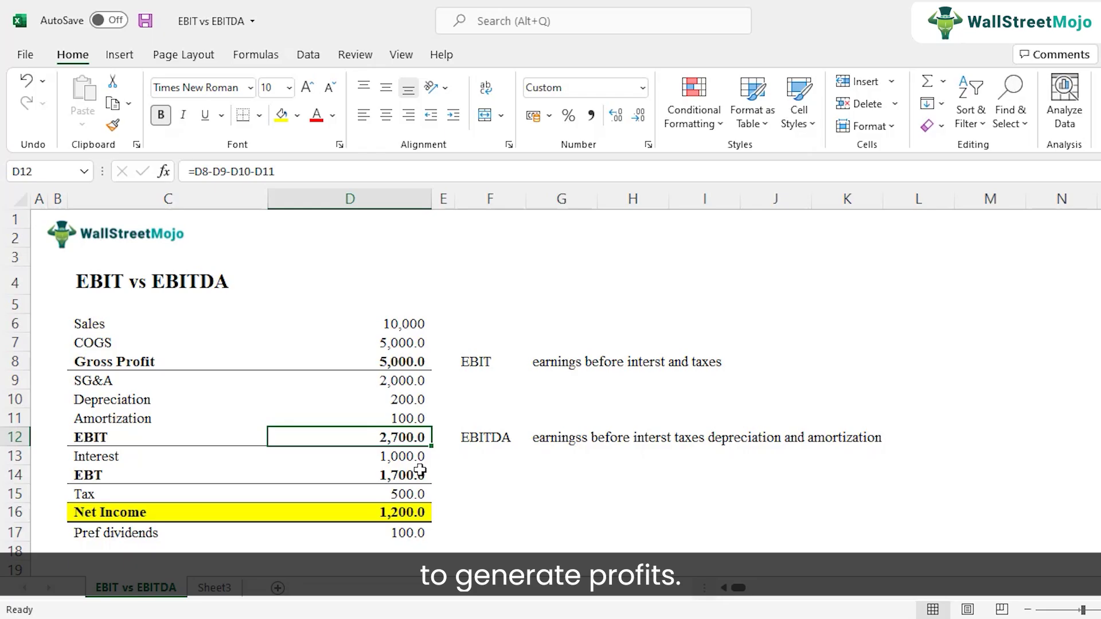
click(402, 327)
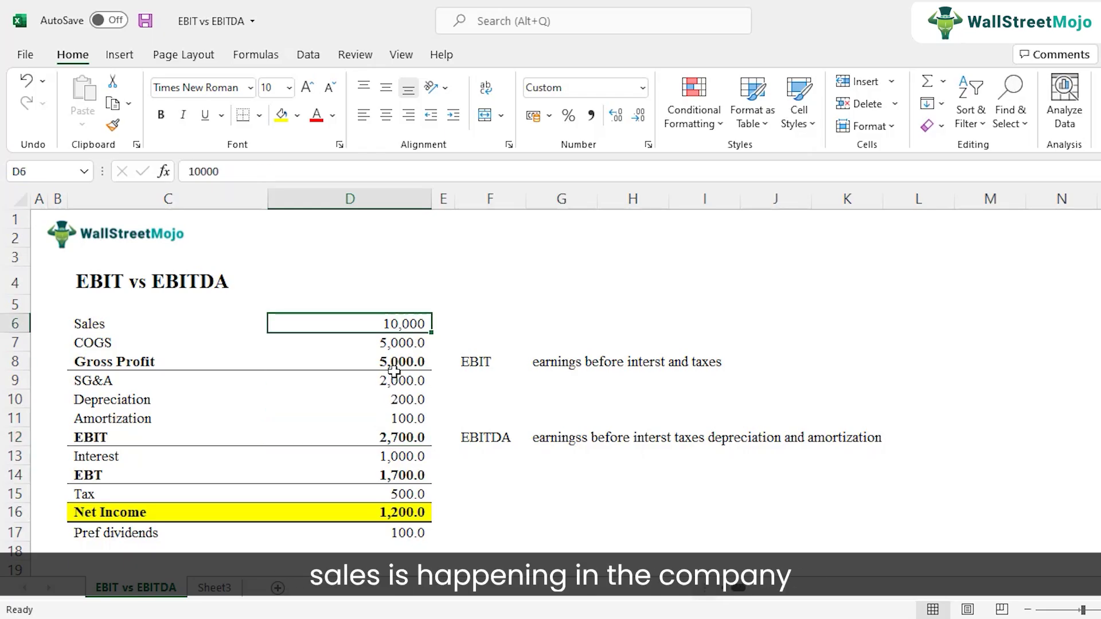
click(401, 347)
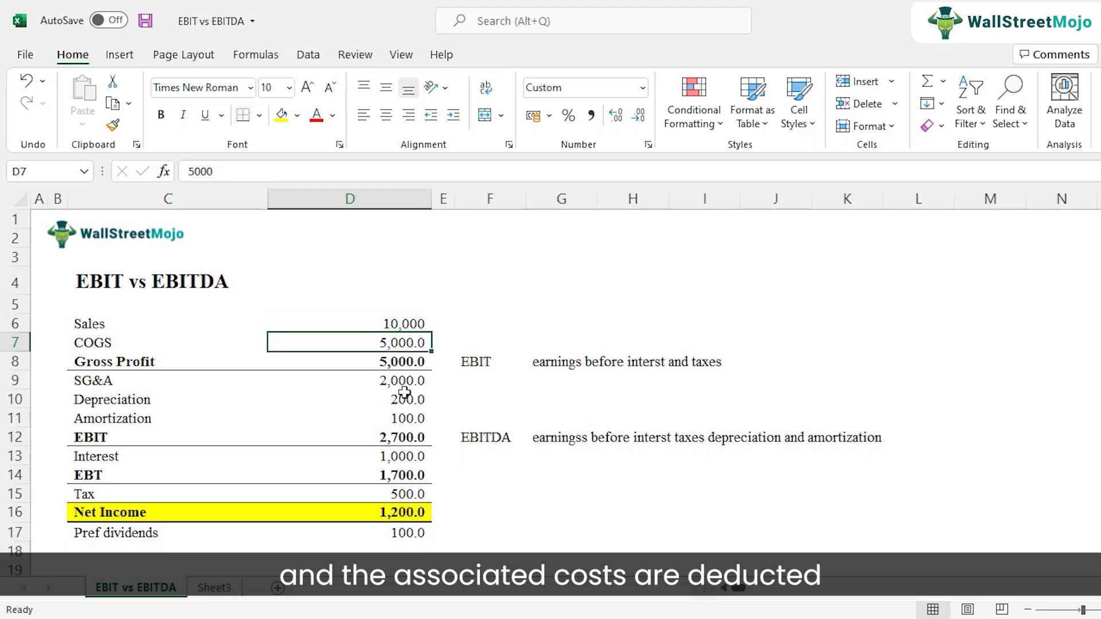
drag(402, 380, 401, 419)
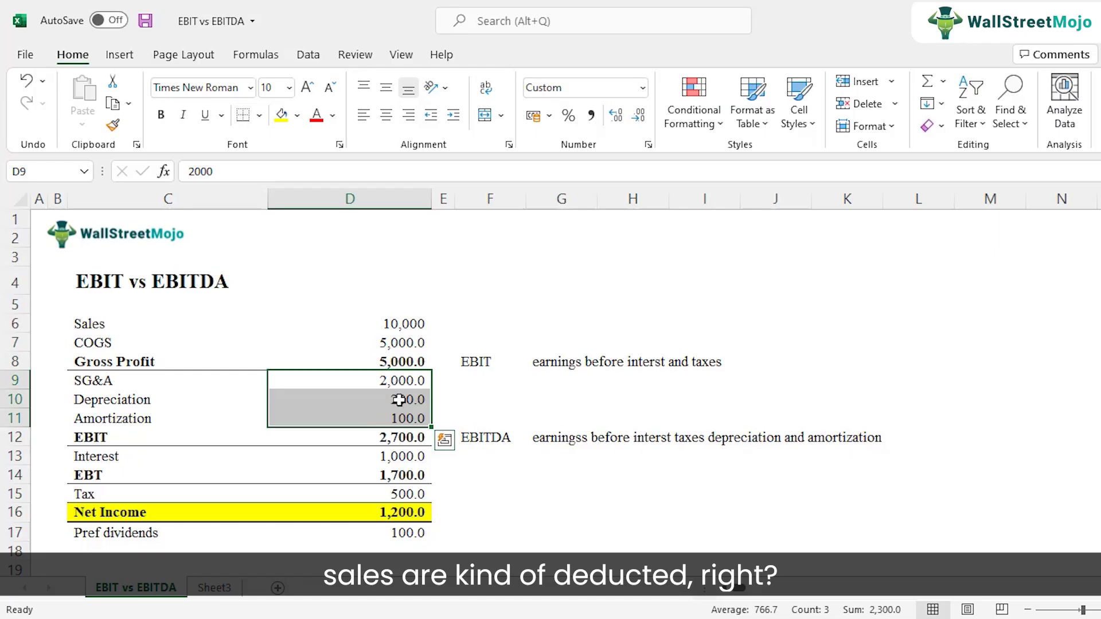
click(401, 419)
click(403, 437)
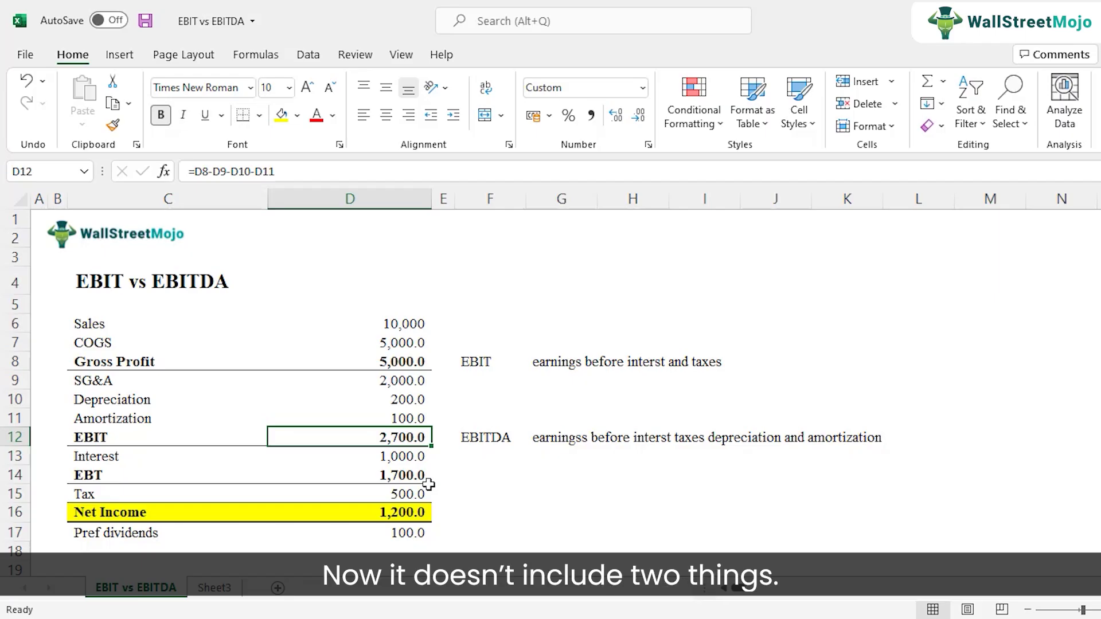
click(402, 458)
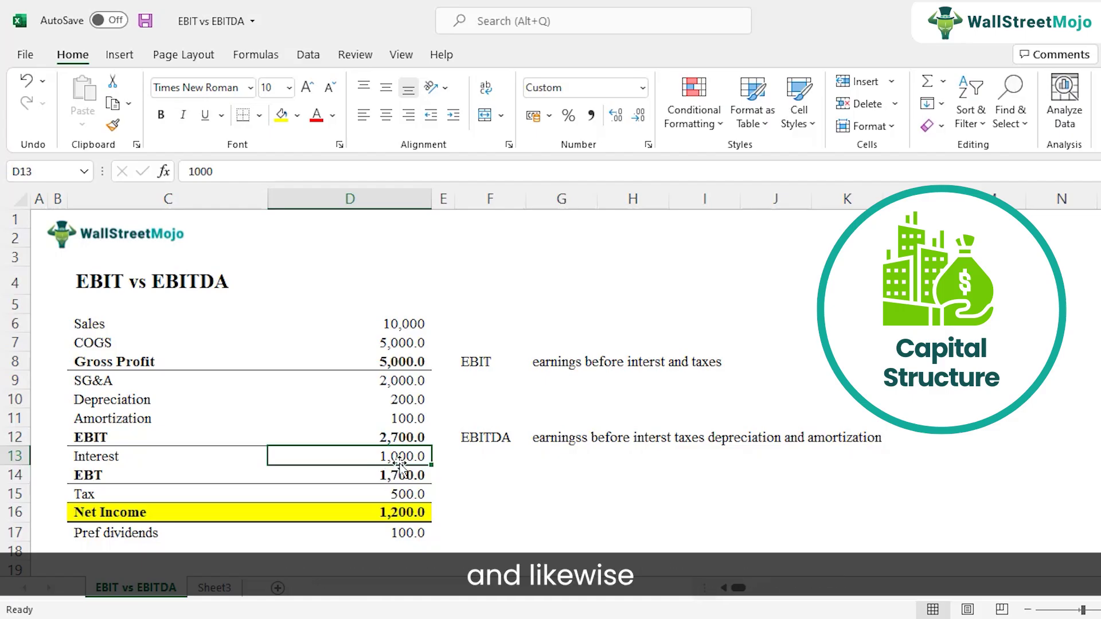
click(400, 494)
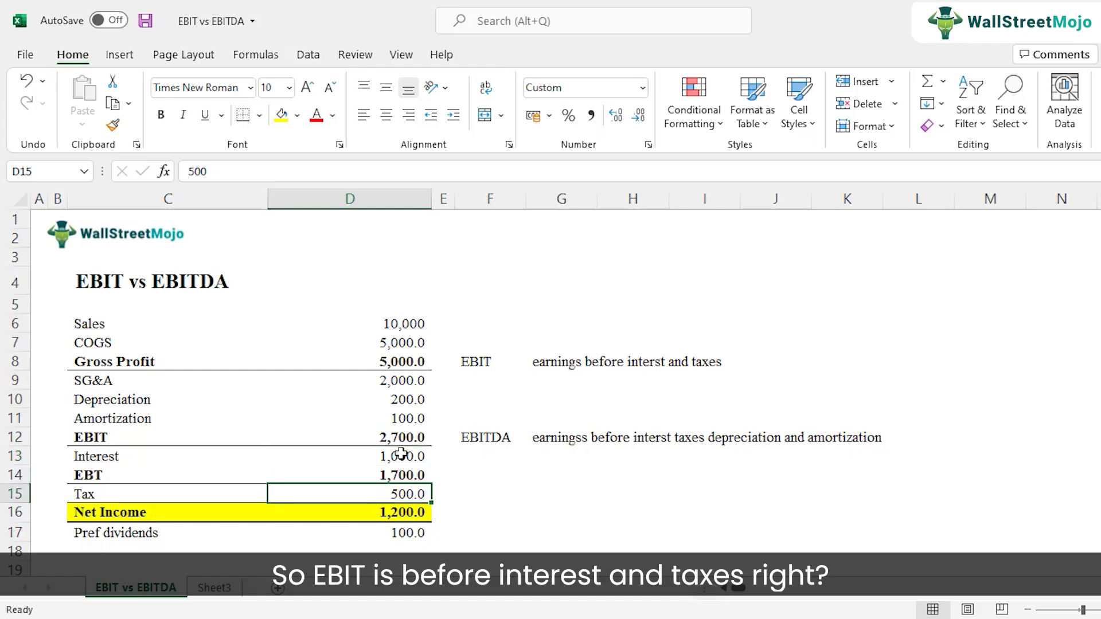
click(404, 440)
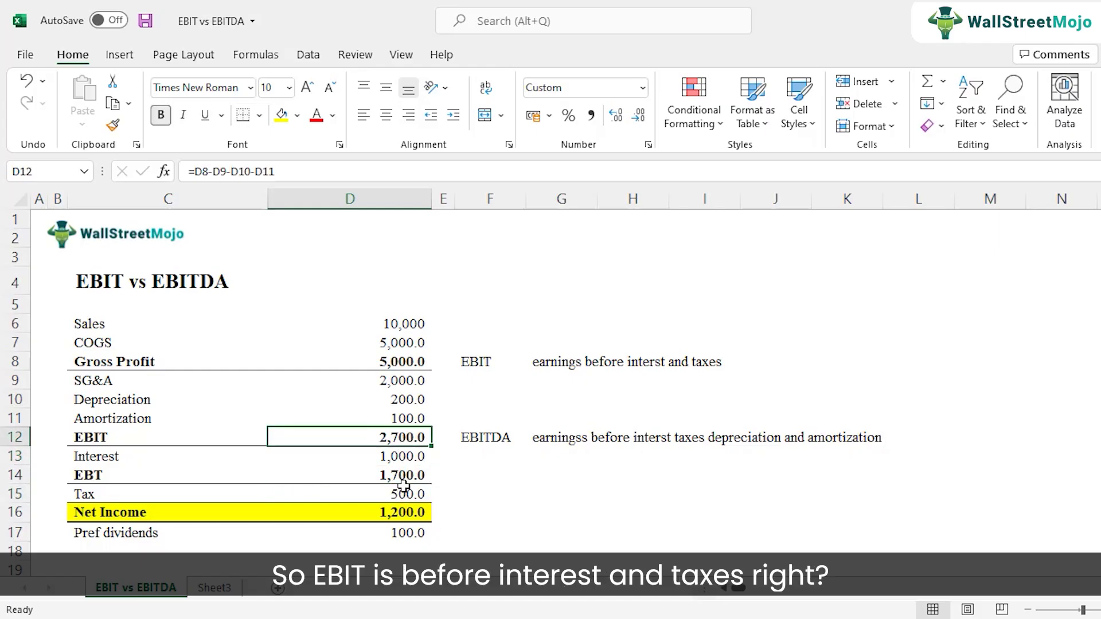
Examine the EBITDA definition in G12 against the tax, interest, depreciation and amortization amounts in column D
click(490, 440)
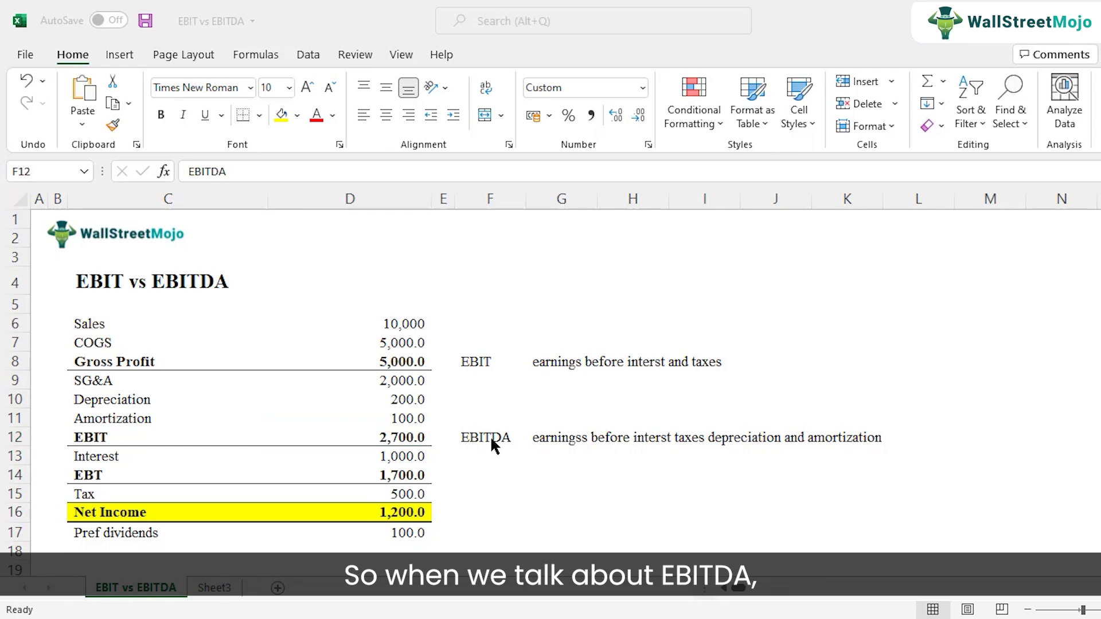
click(491, 442)
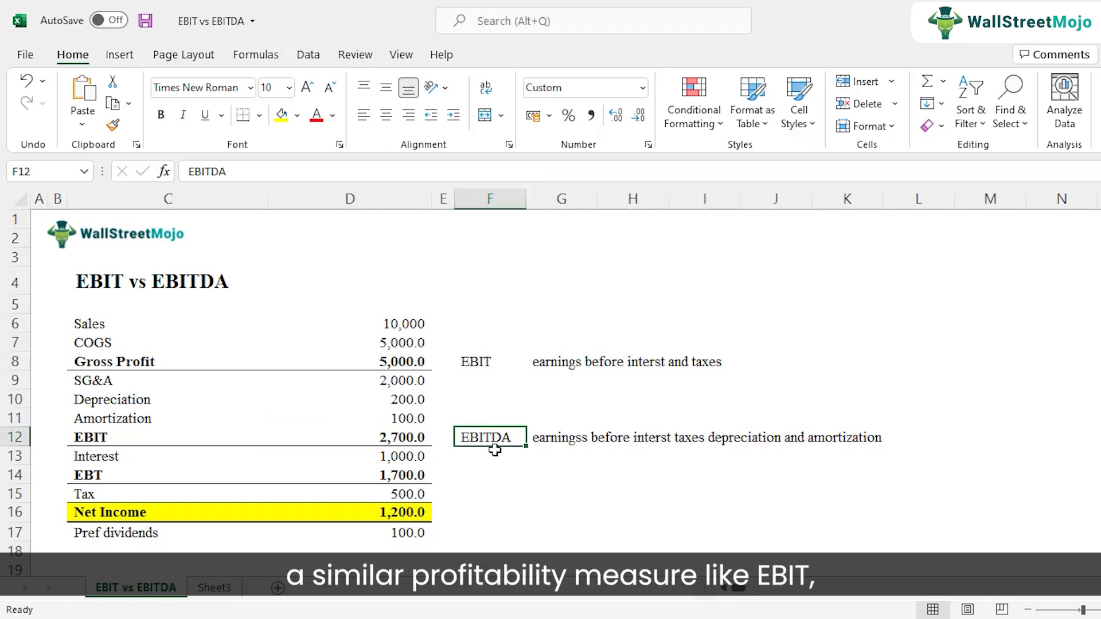
double_click(546, 439)
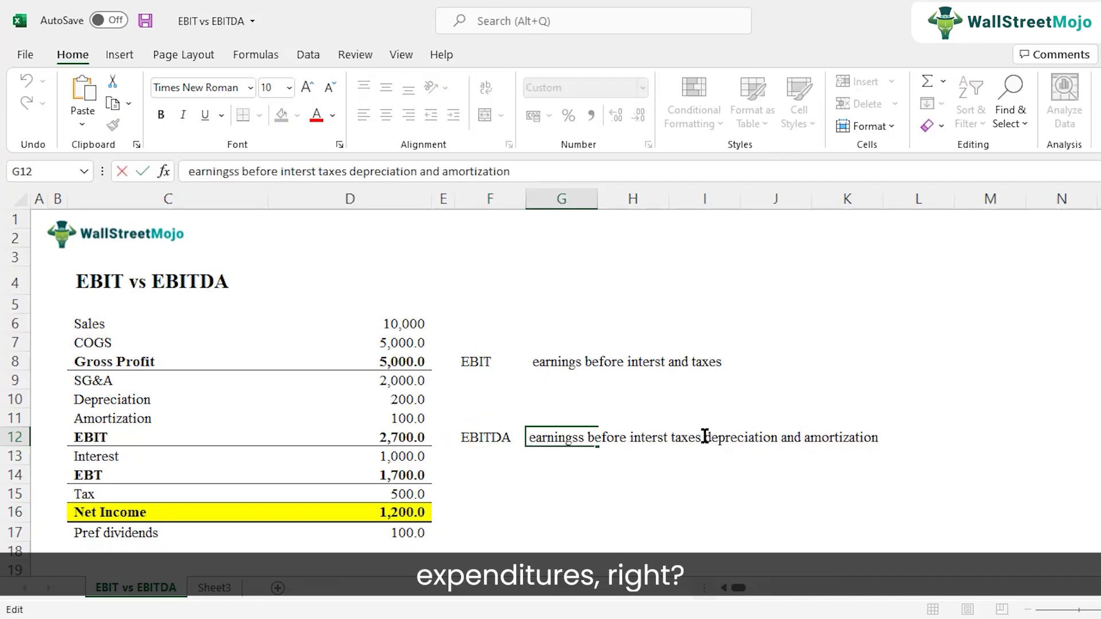
drag(704, 437, 890, 437)
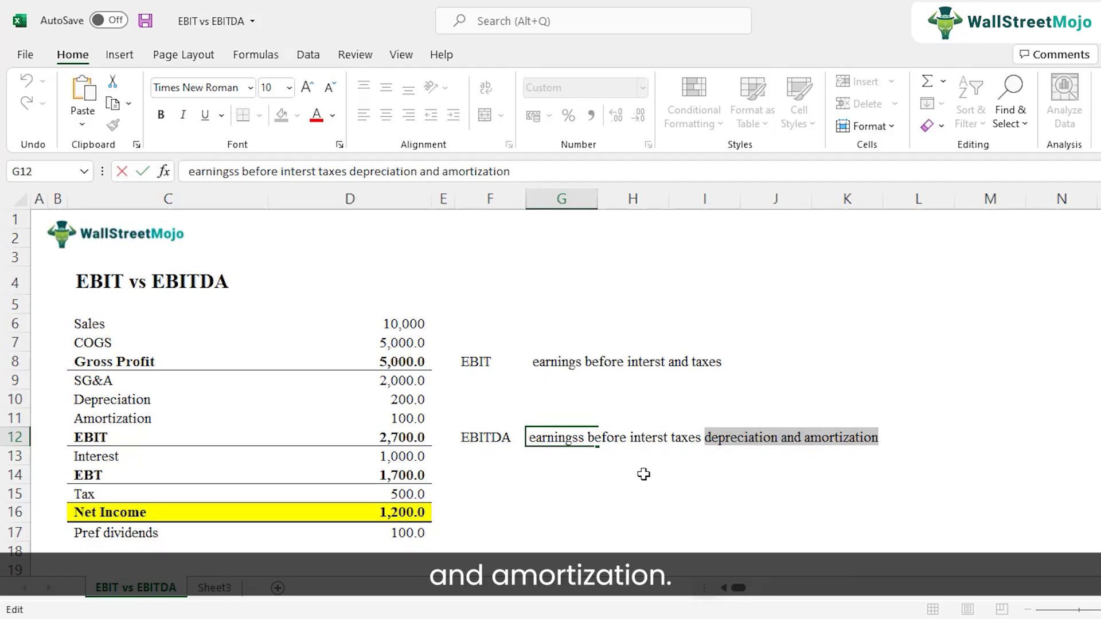
click(500, 452)
click(493, 435)
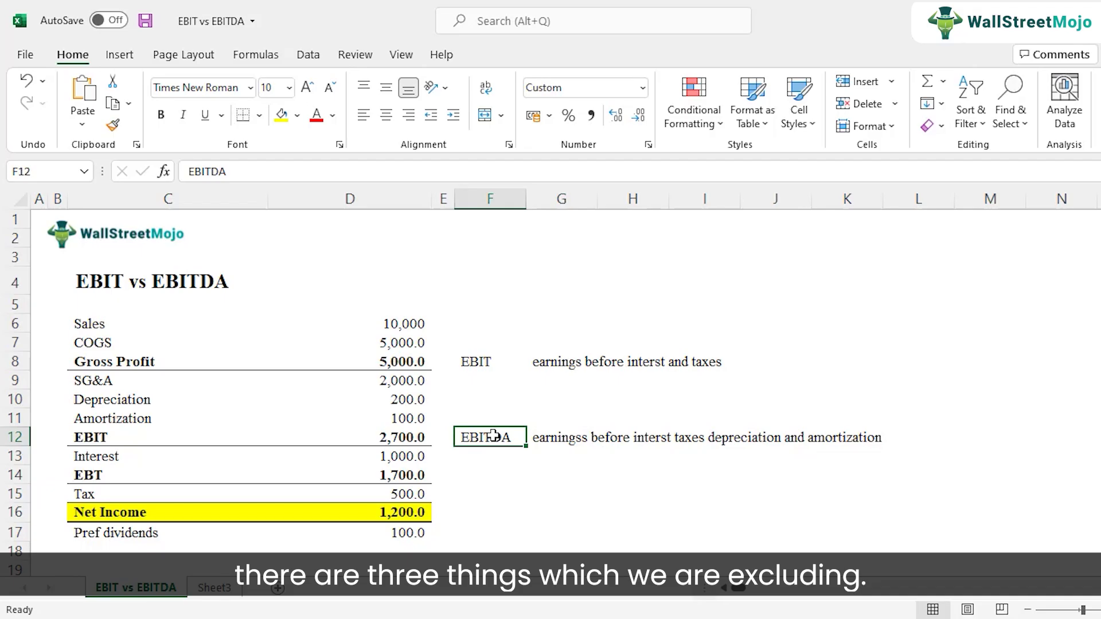
click(401, 494)
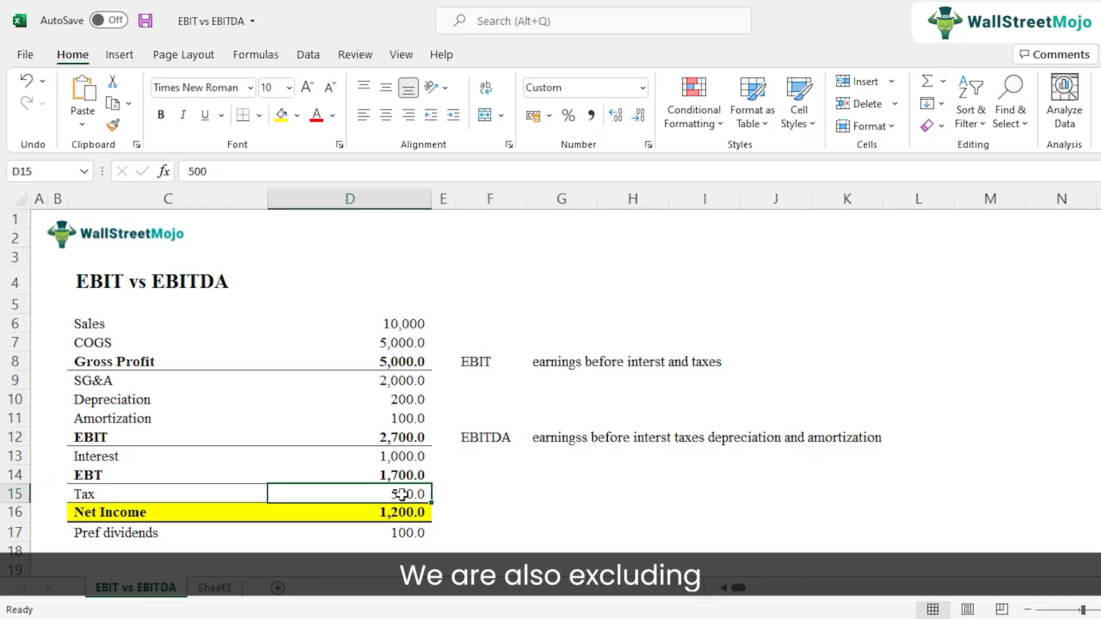
click(405, 457)
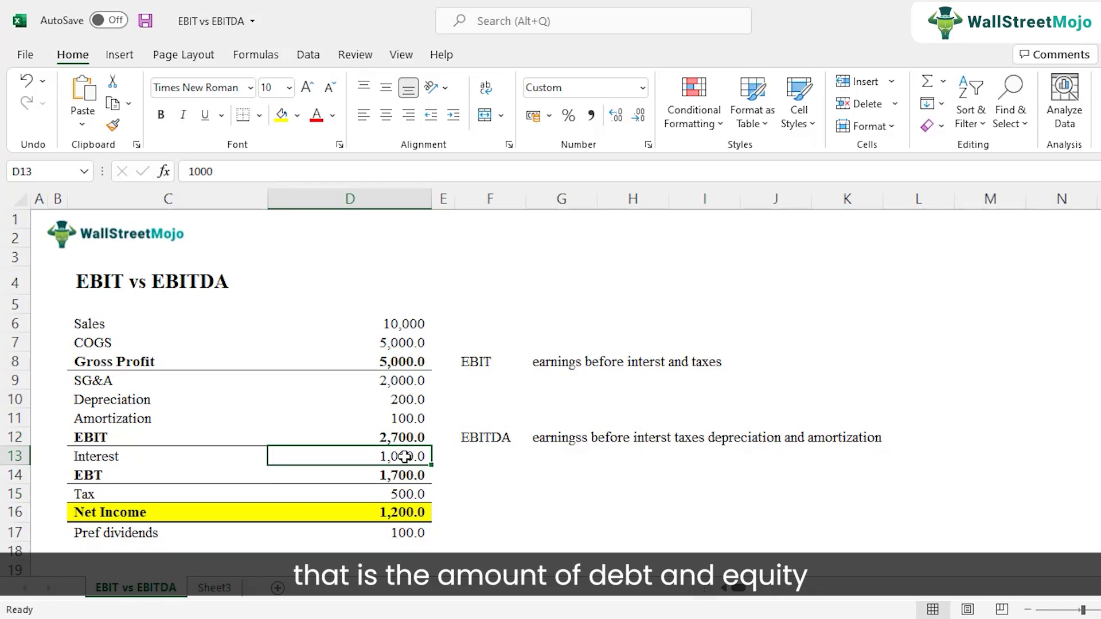
drag(394, 418, 397, 400)
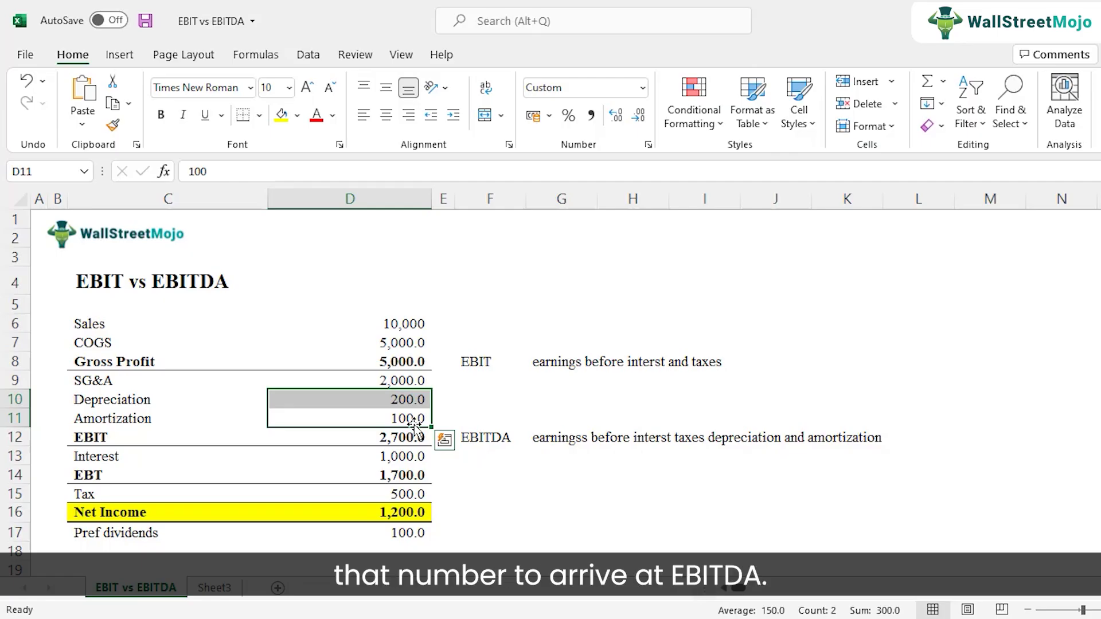
click(493, 437)
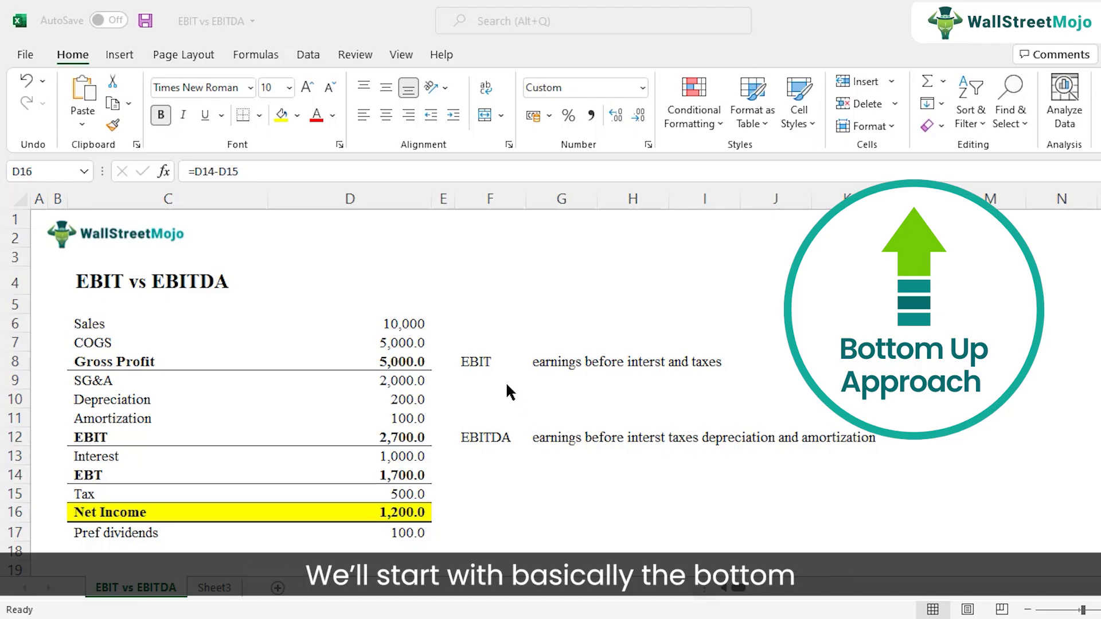
Enter the bottom-up EBIT formula as the text "Net Income + Interest + Taxes" in G9, below the EBIT definition
click(414, 508)
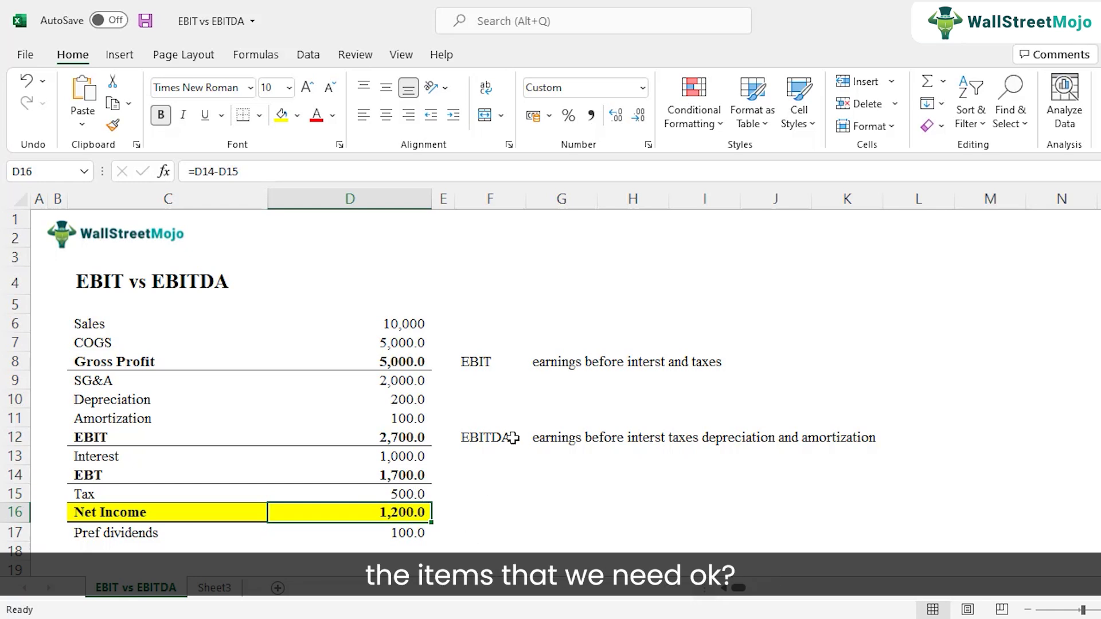
click(509, 386)
click(558, 386)
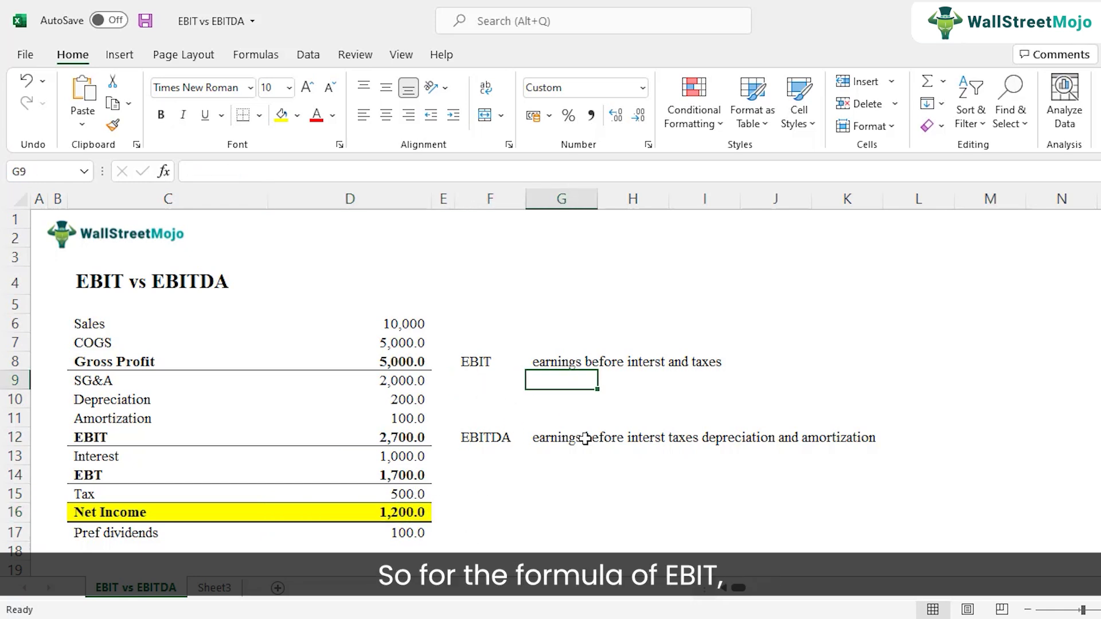
text(Net I)
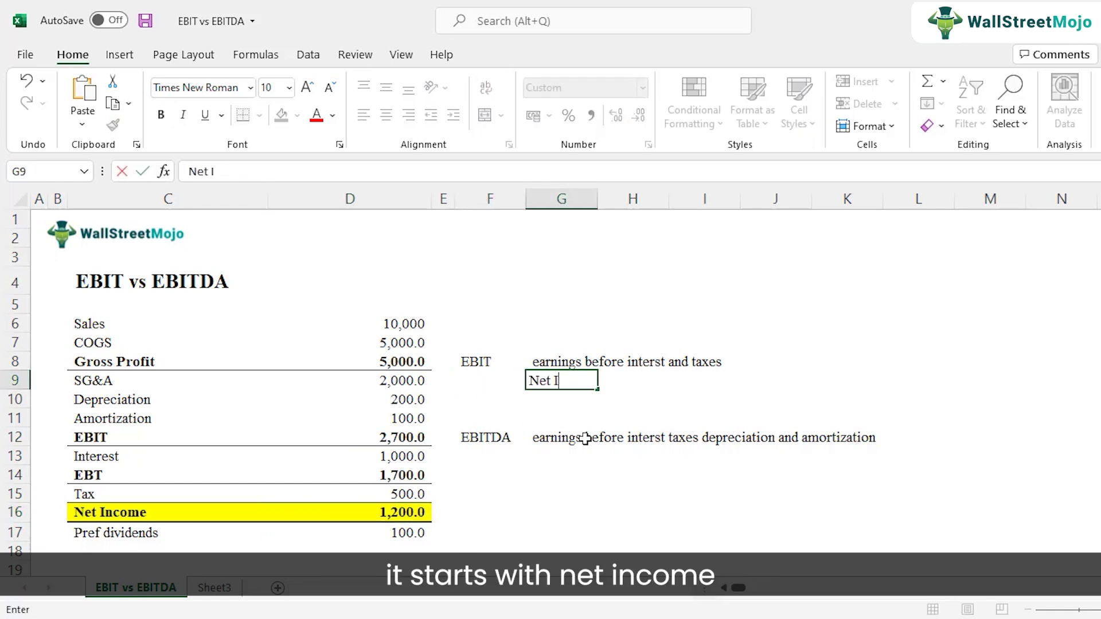
text(ncome + Interest + Taxes)
key(Return)
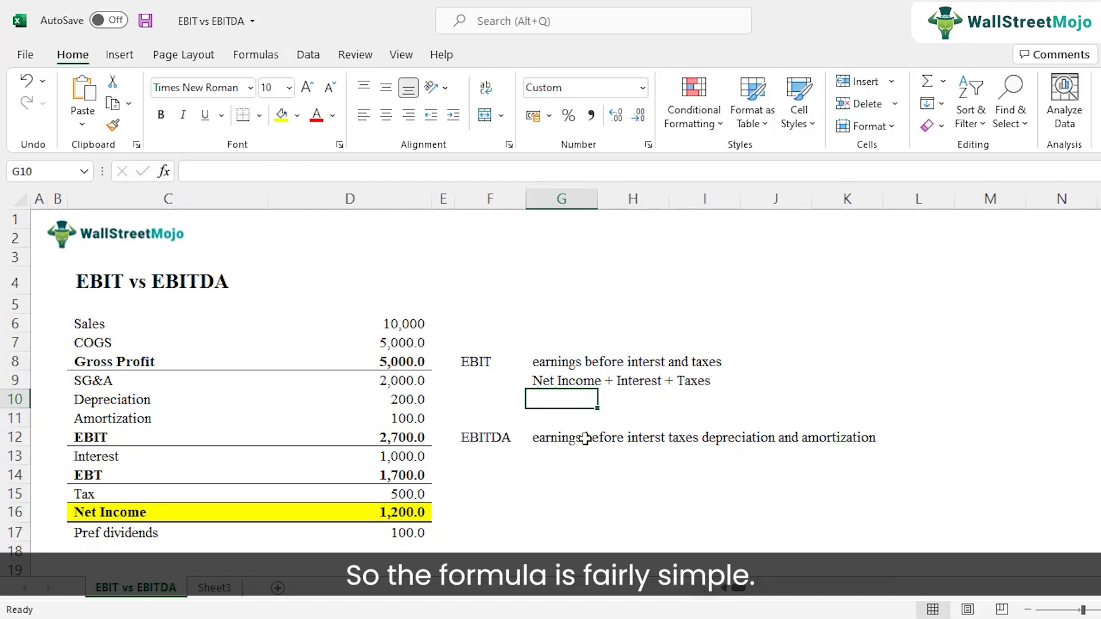
Calculate EBIT in G10 with the formula =D16+D15+D13, adding tax and interest back to net income, and make it bold
click(563, 376)
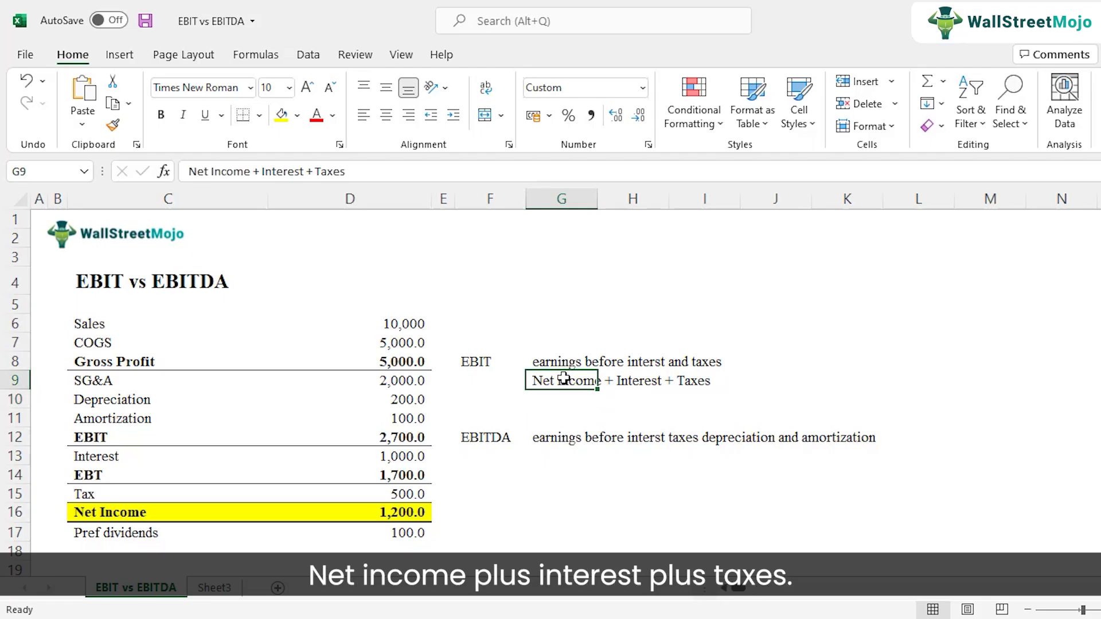
click(647, 376)
click(560, 380)
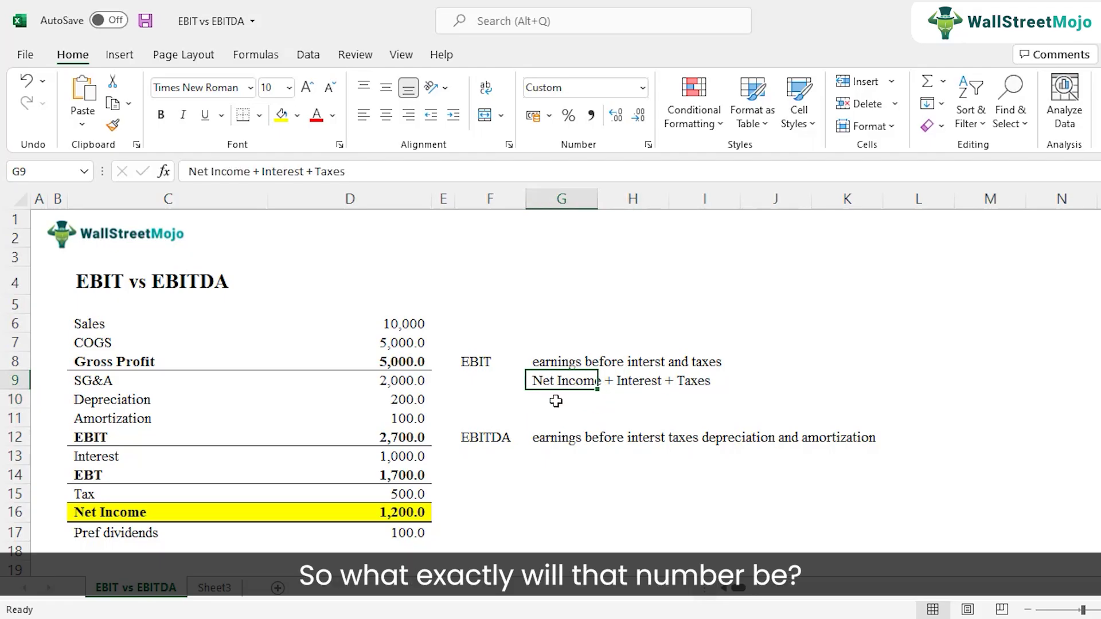
click(559, 397)
text(=)
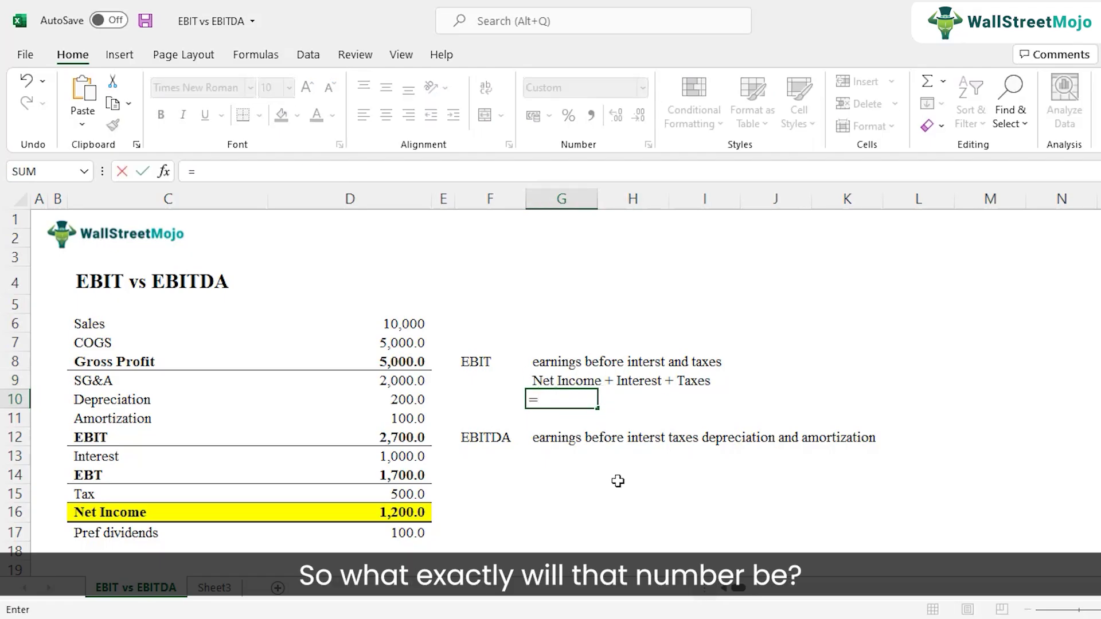
click(415, 514)
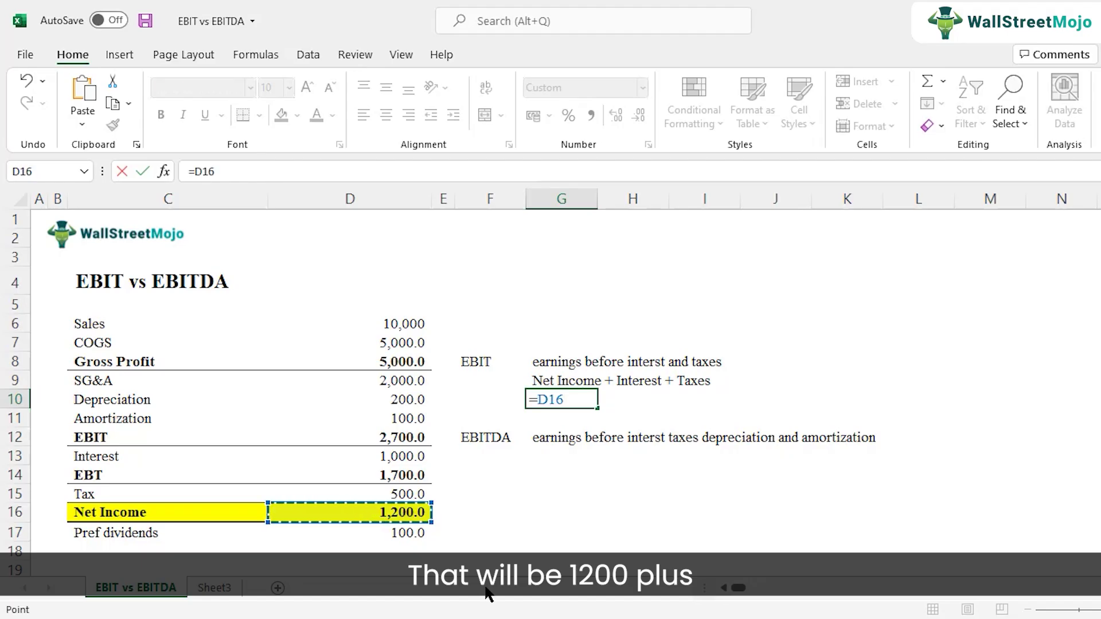
text(+)
click(406, 494)
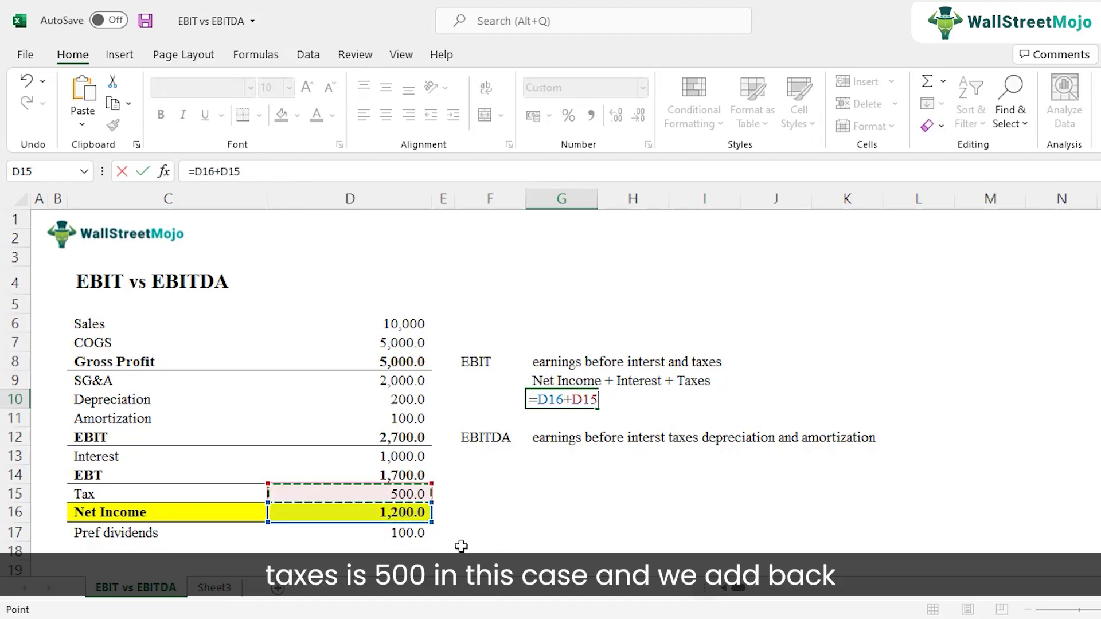
text(+)
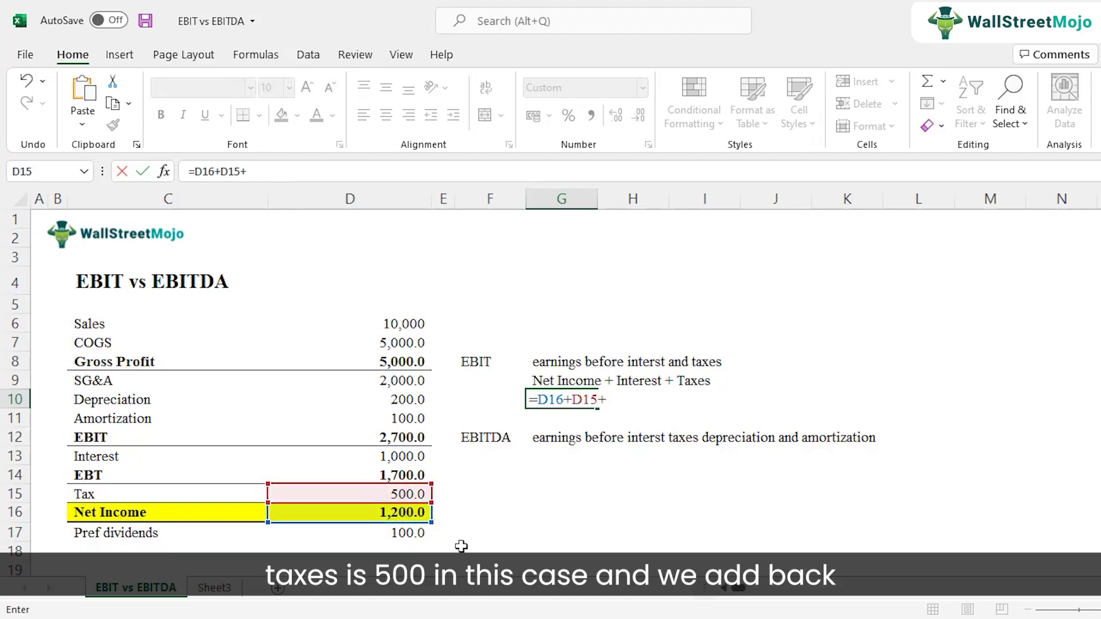
click(406, 459)
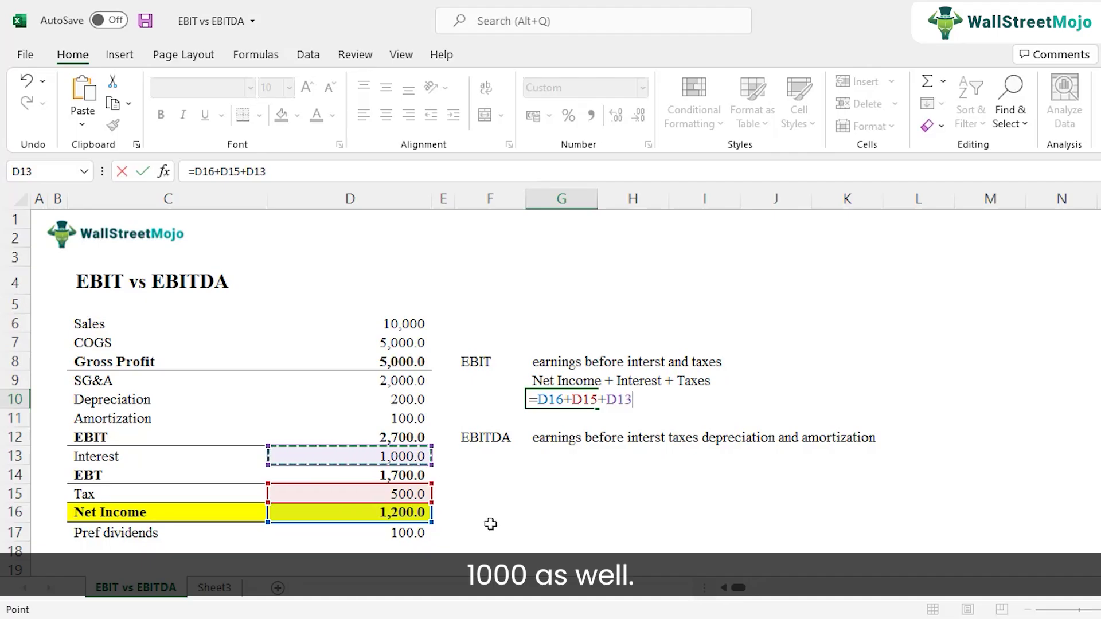
key(Return)
click(554, 402)
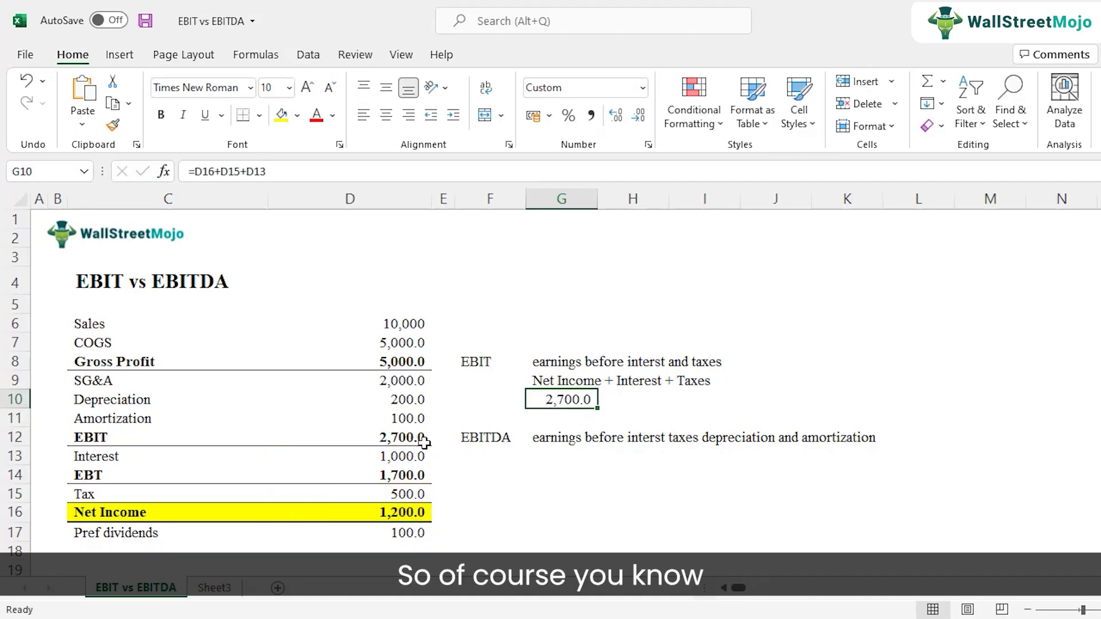
key(ctrl+b)
Compare the EBIT formula in D12 of the income statement with the bottom-up EBIT calculation in G10
click(318, 447)
click(155, 432)
click(379, 433)
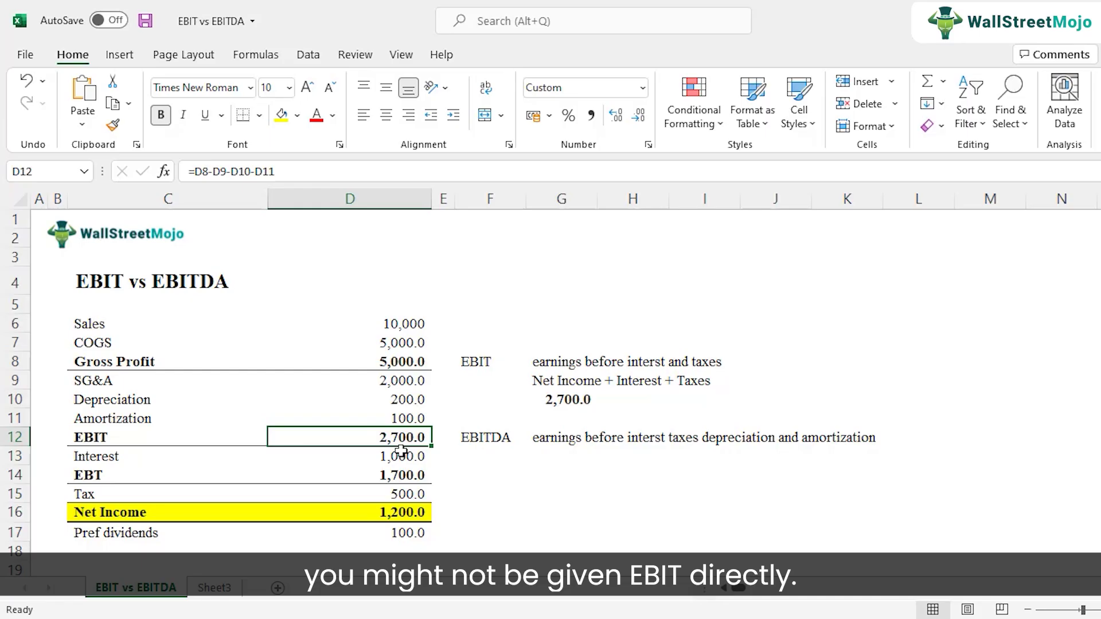
click(571, 401)
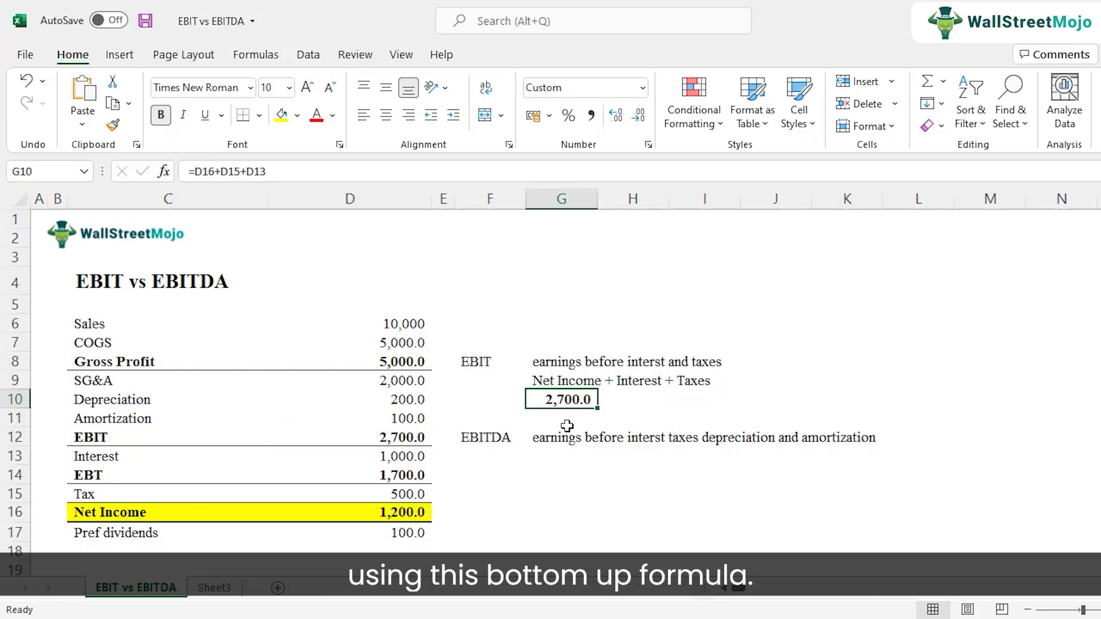
Enter the bottom-up EBITDA formula as the text "Net Income + Interest + Taxes + Depreciation and Amortization" in G13, below the EBITDA definition
click(565, 454)
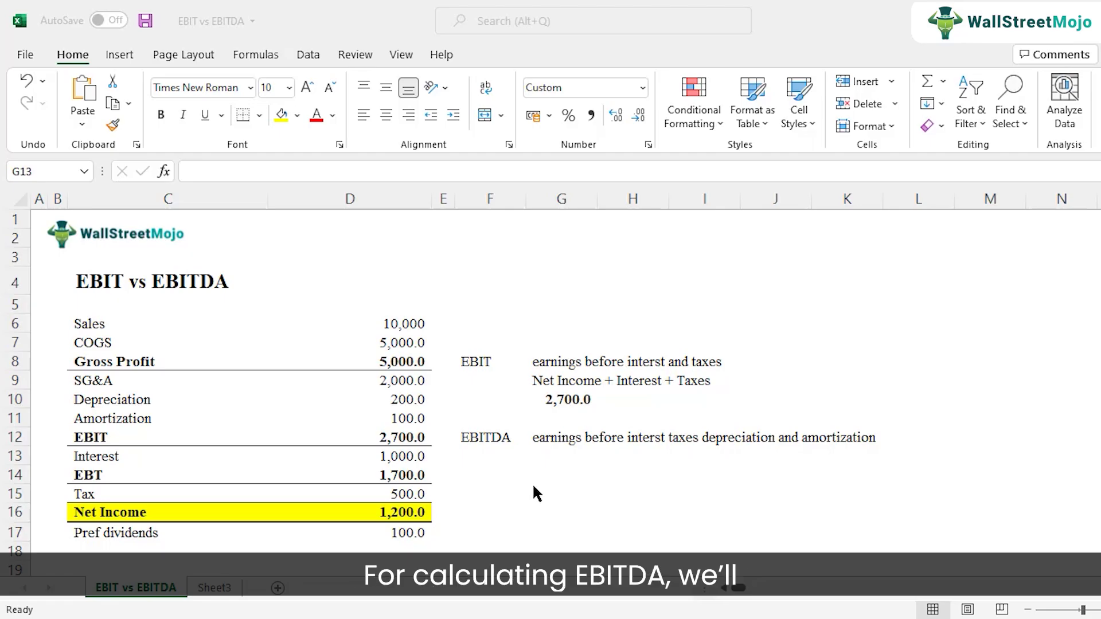
click(546, 458)
text(Net In)
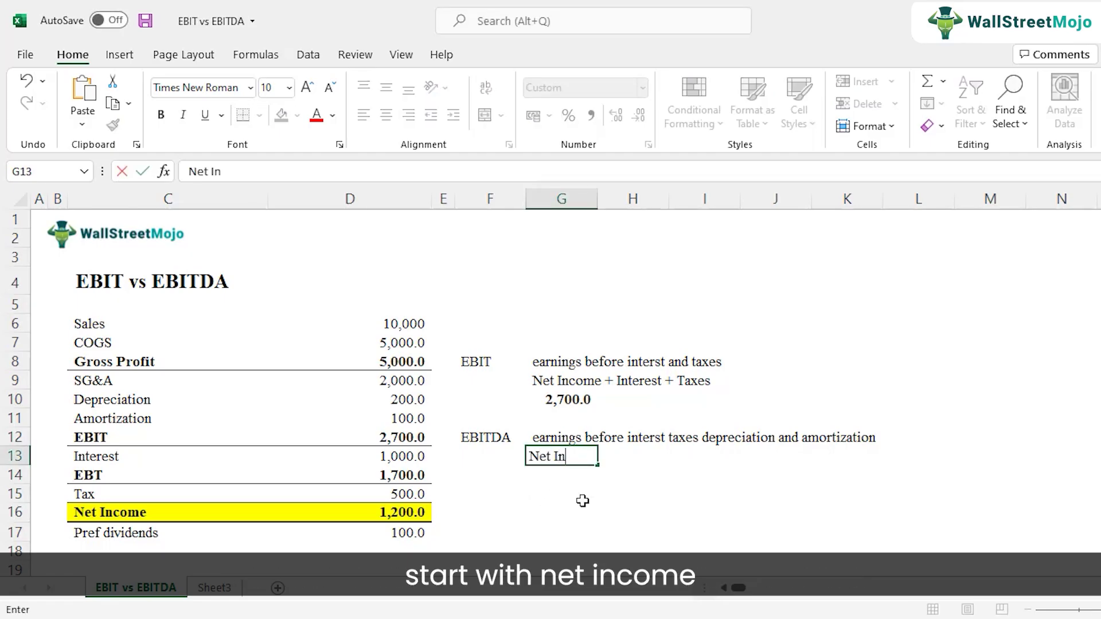
text(come + Intere)
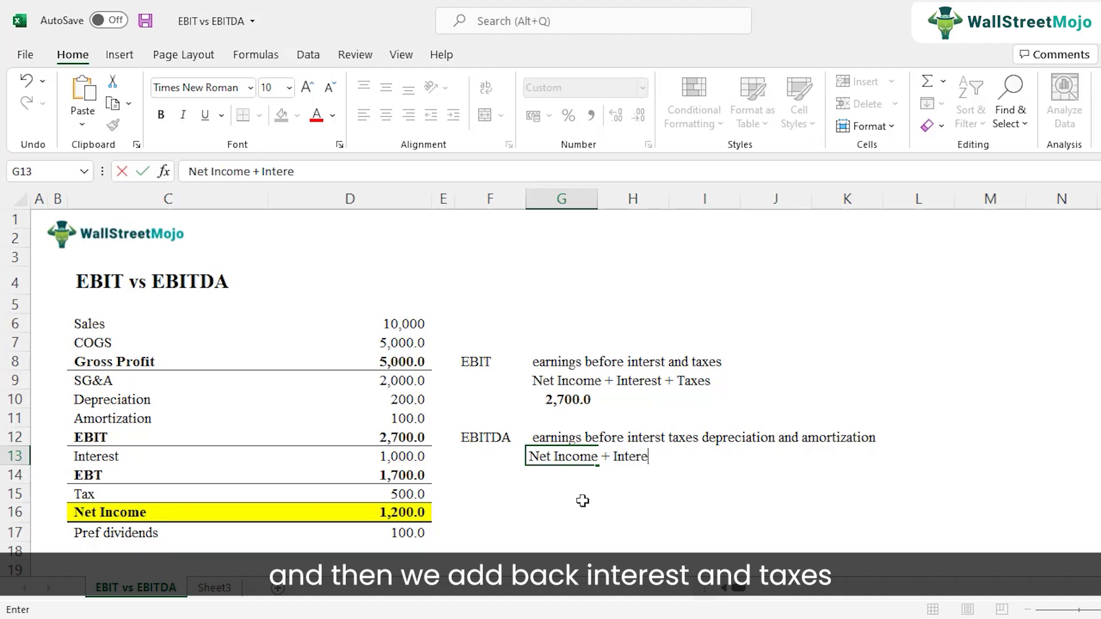
text(st + Taxes + Depreciation and)
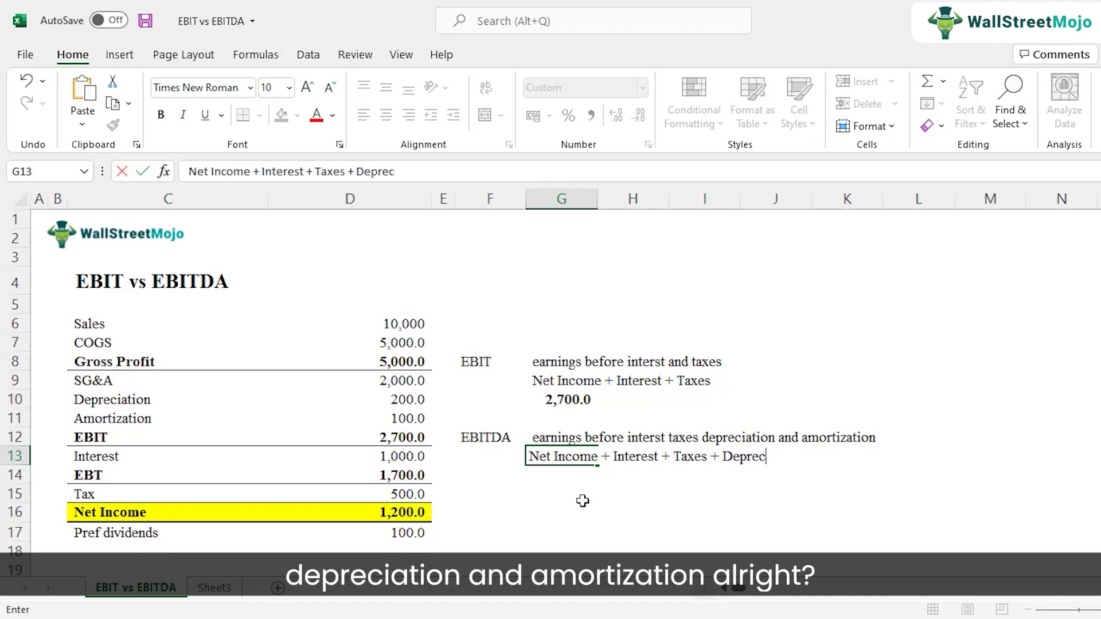
text(rtization)
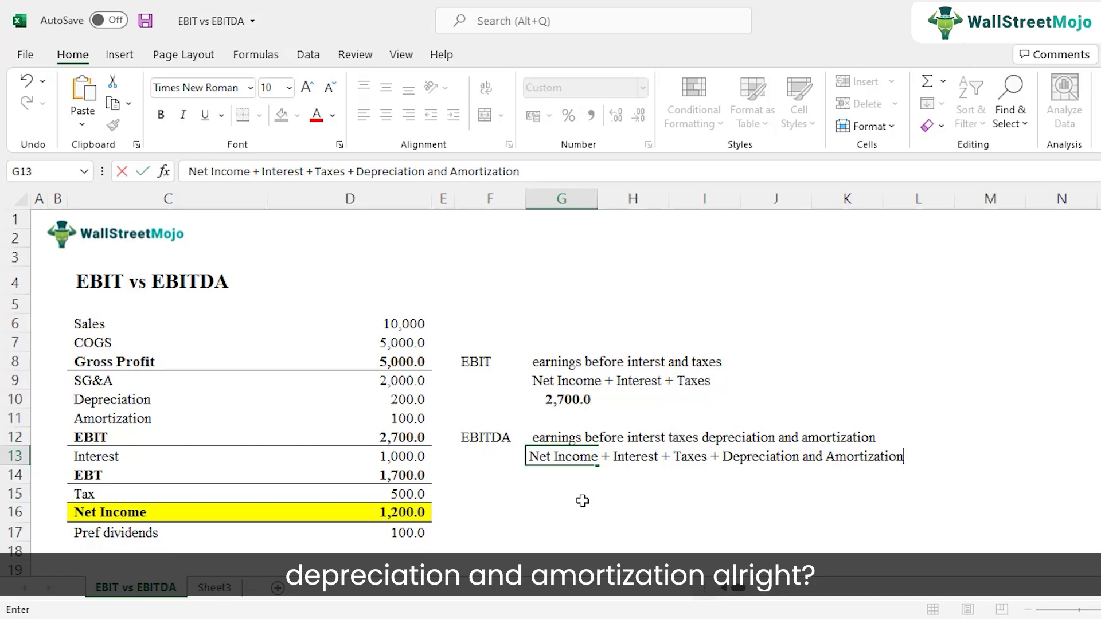
key(Return)
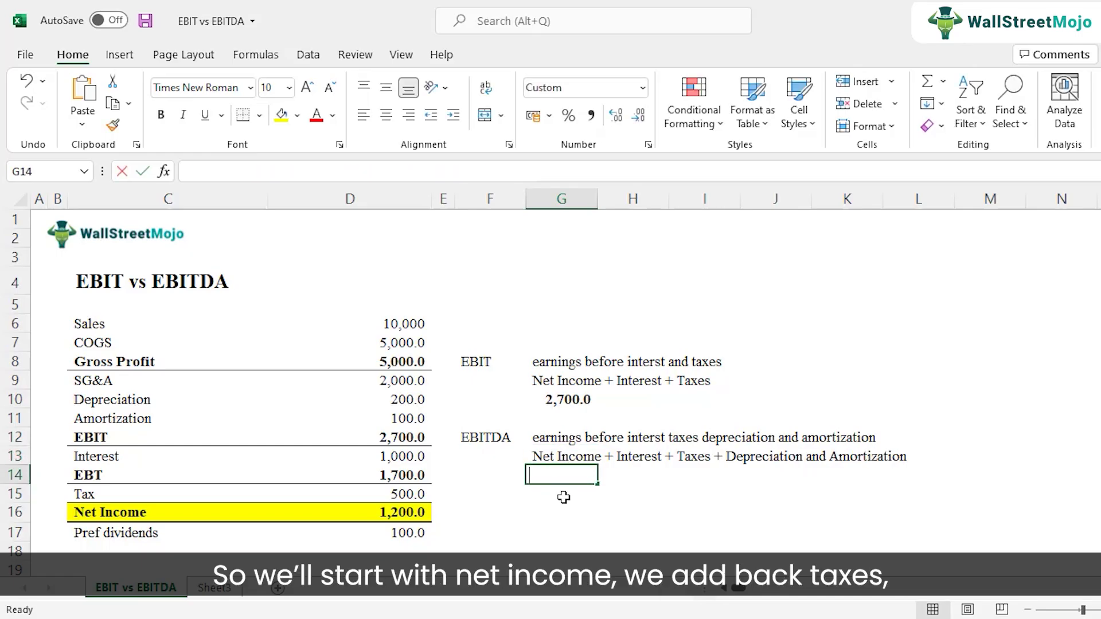
Calculate EBITDA in G14 with the formula =D16+D15+D13+D10+D11 and make it bold
text(=)
click(426, 510)
text(+)
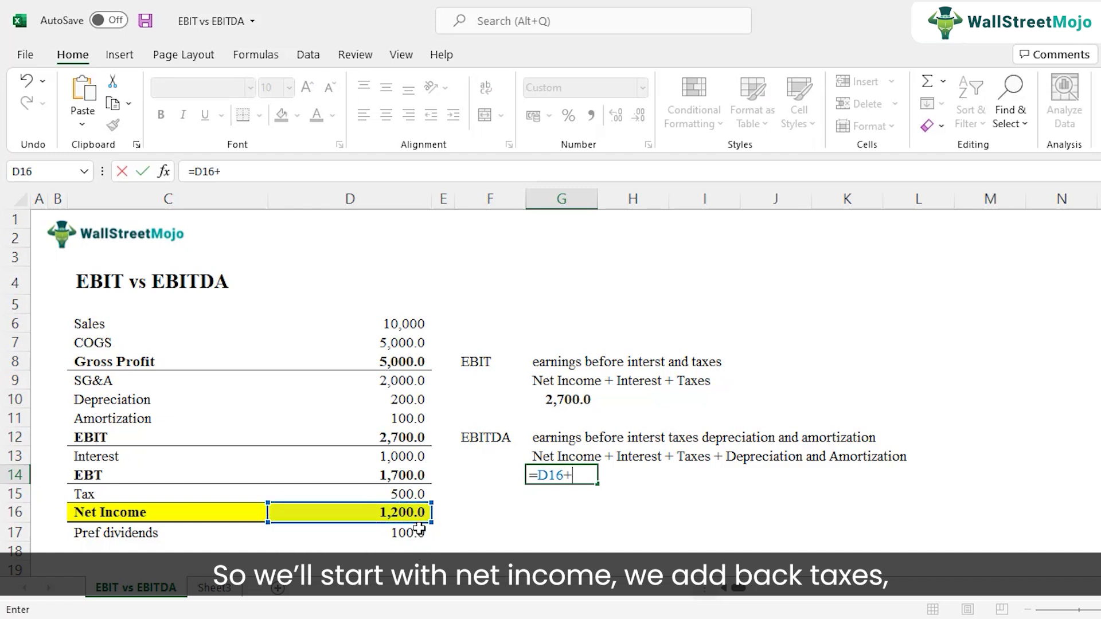
click(418, 494)
text(+)
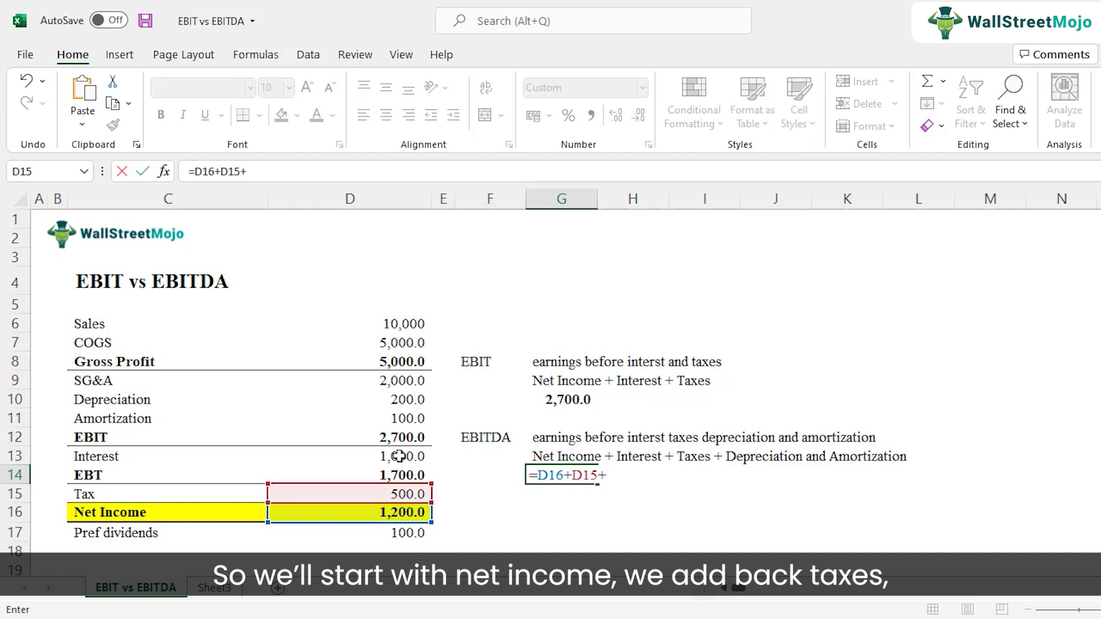
click(400, 457)
text(+)
click(406, 400)
text(+)
click(404, 419)
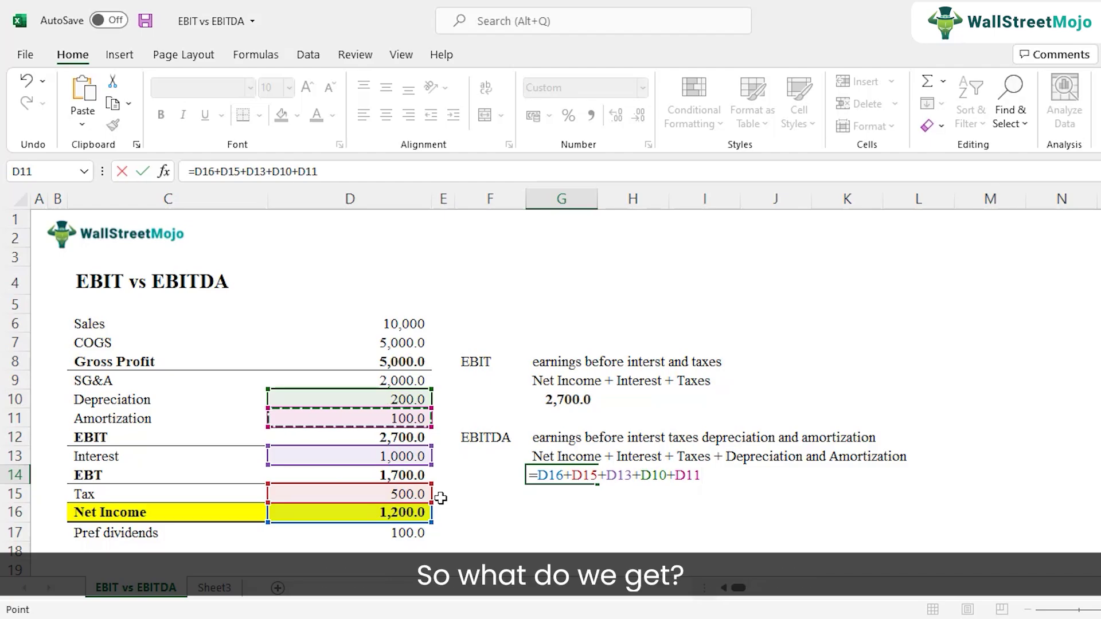
key(Return)
click(563, 474)
key(ctrl+b)
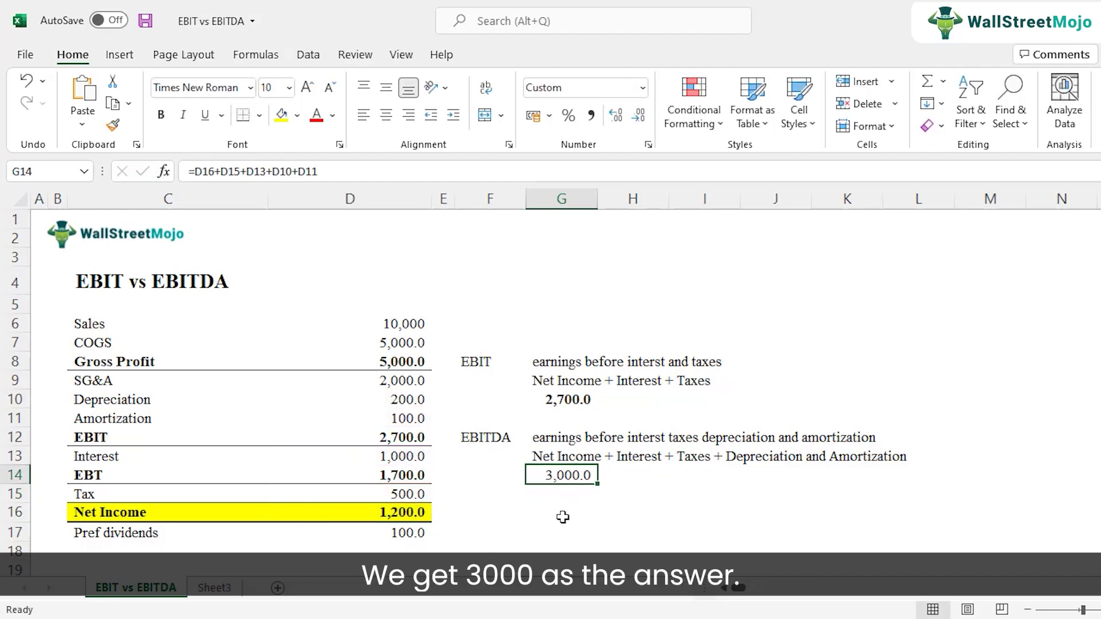
Highlight "Net Income + Interest + Taxes" within the EBITDA formula text in G13 to relate it to EBIT
click(559, 510)
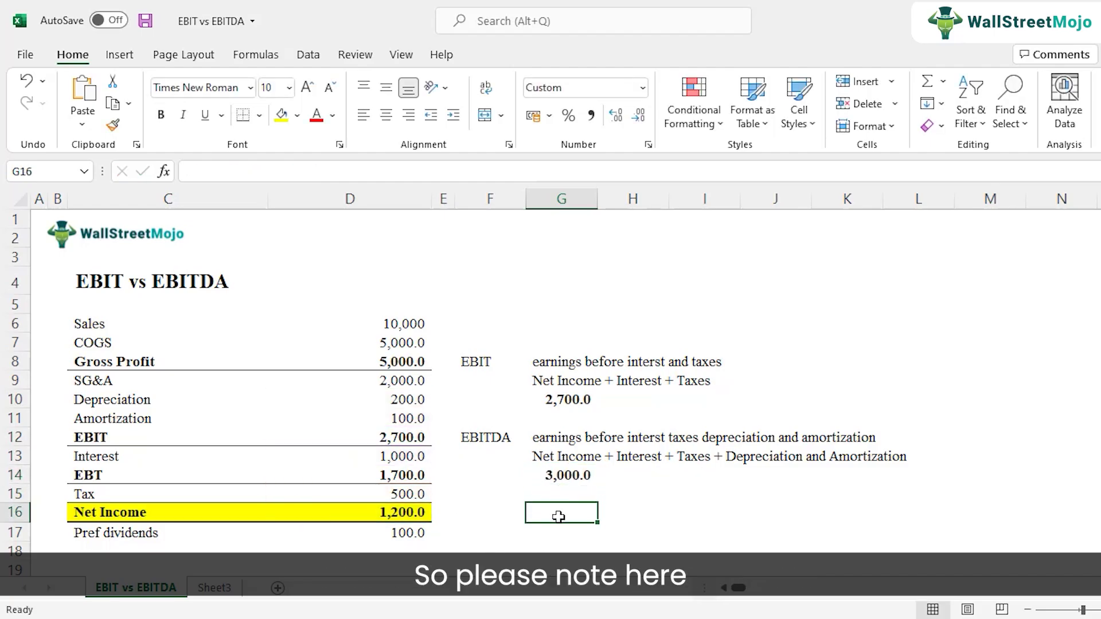
click(549, 457)
double_click(546, 457)
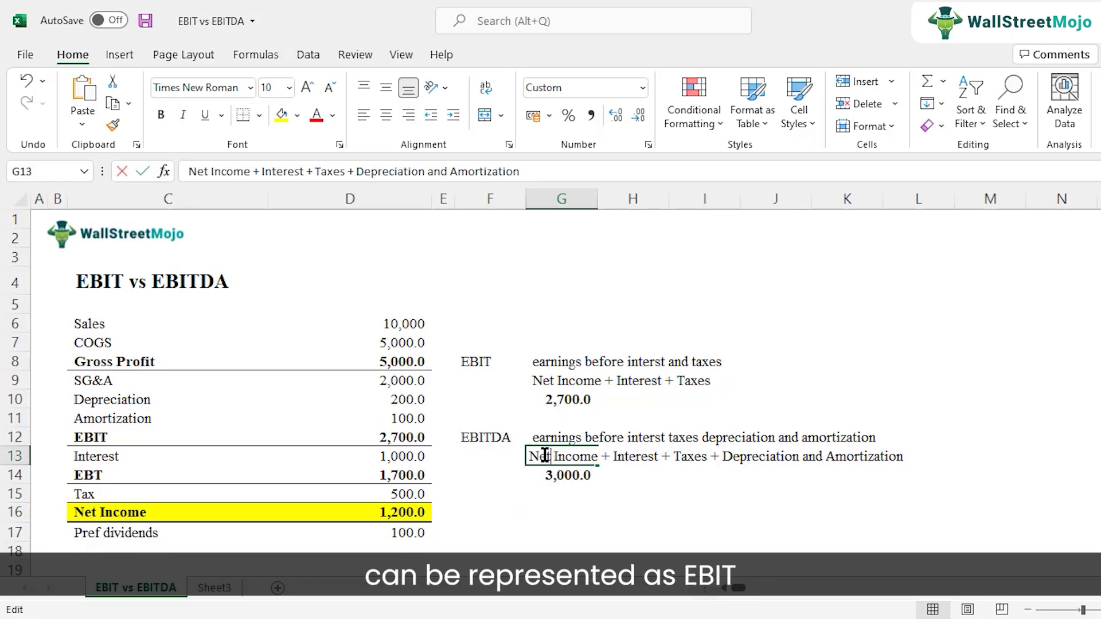
drag(528, 457, 708, 458)
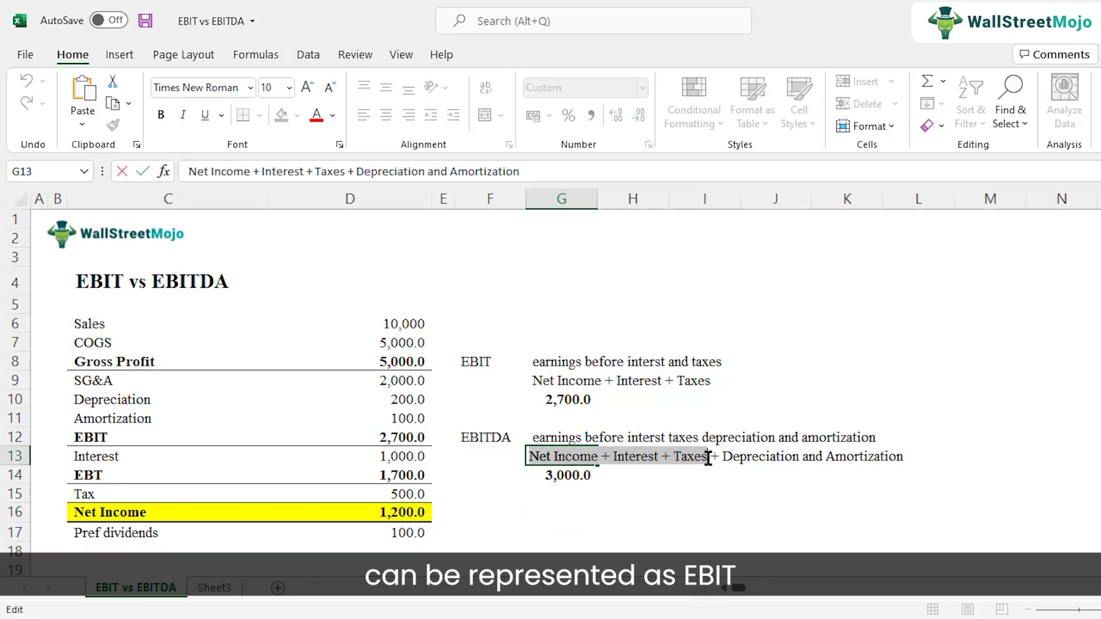
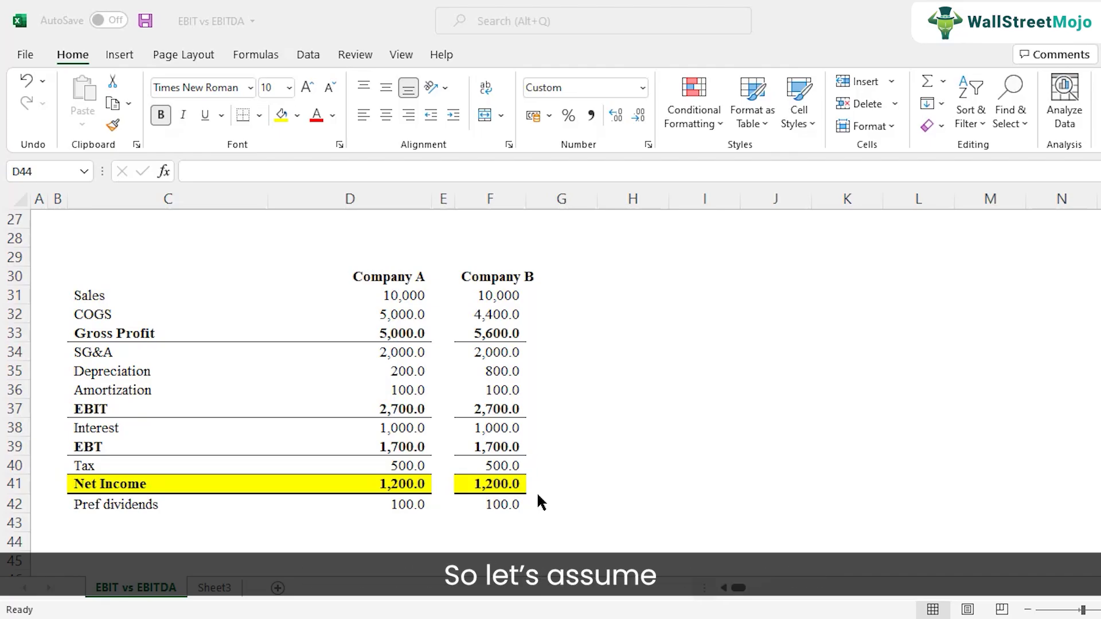
Compare the sales and net income of Company A and Company B in rows 31 and 41
click(396, 281)
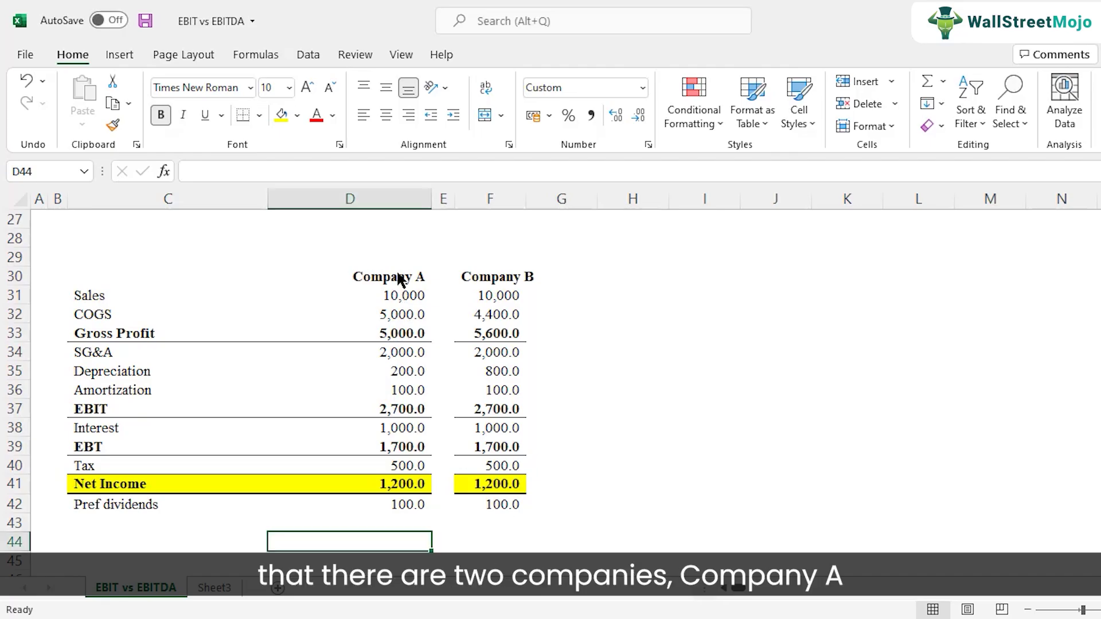
click(494, 269)
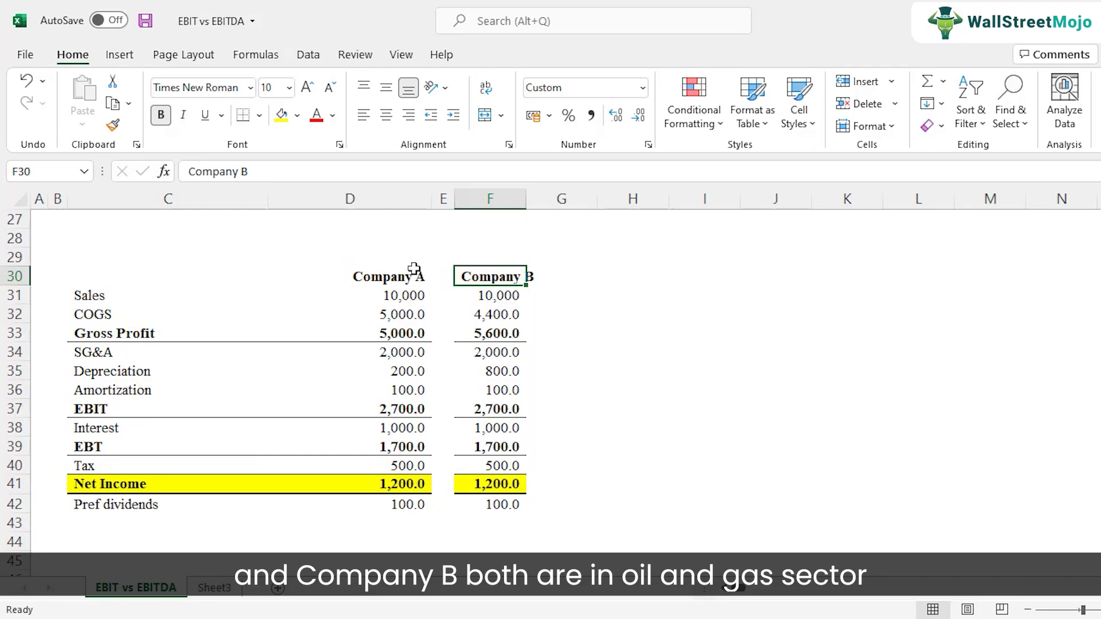
click(263, 294)
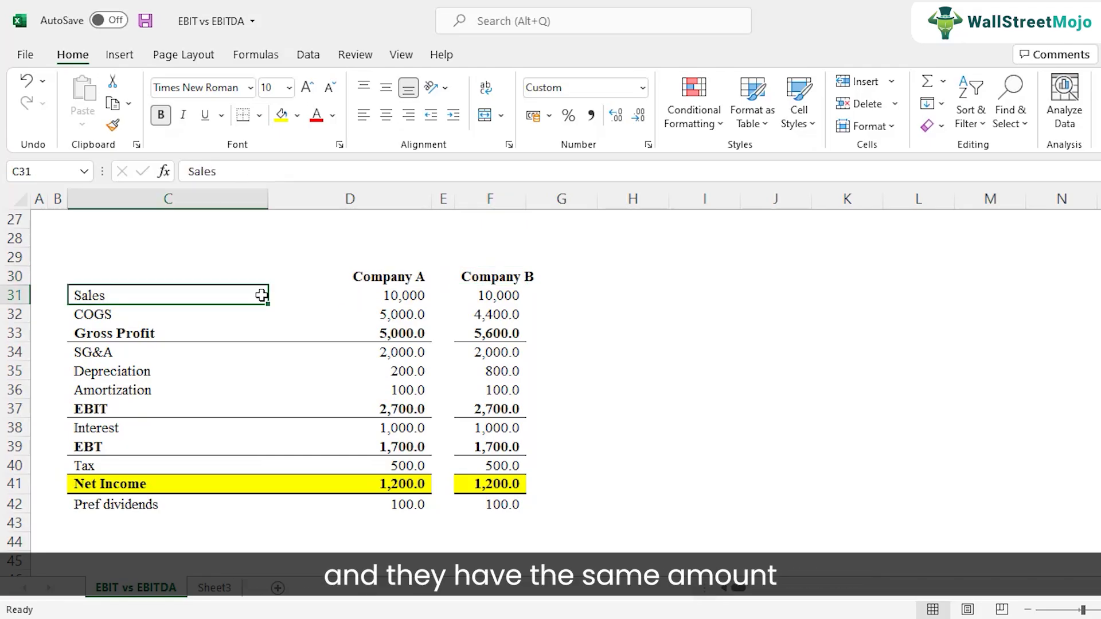
click(410, 294)
click(496, 293)
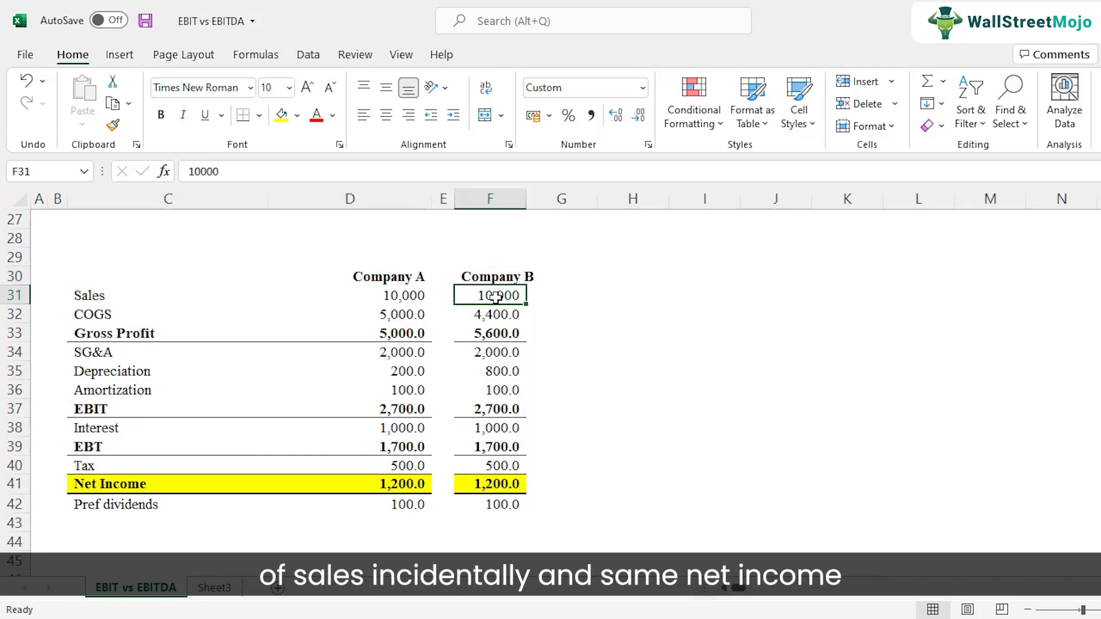
click(395, 483)
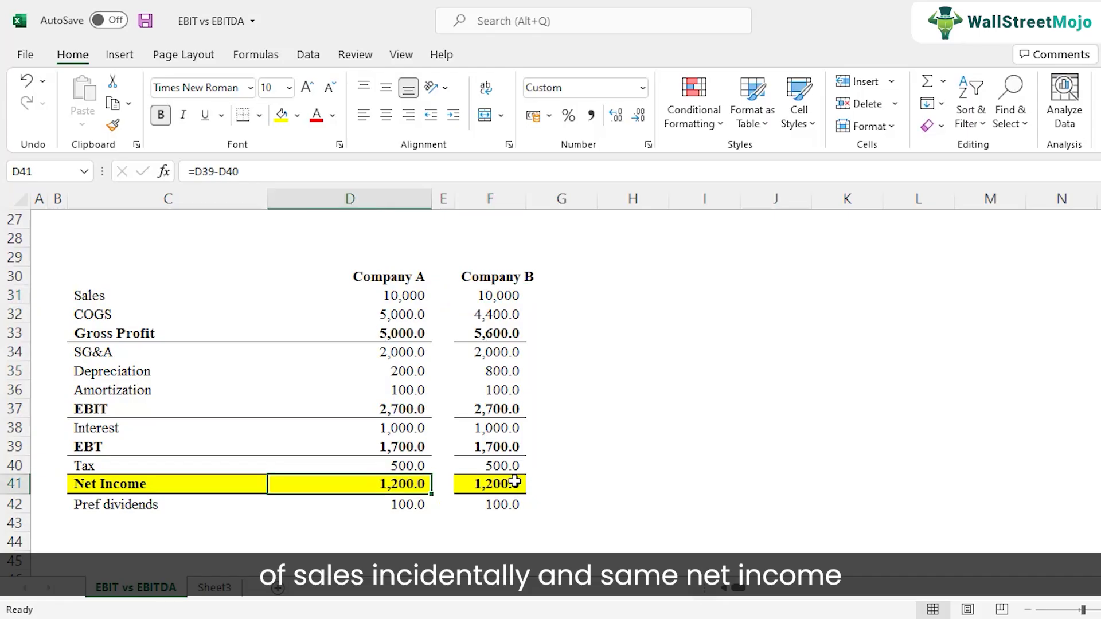
click(514, 481)
Compare the two companies' EBIT in row 37, and examine Company B's depreciation and COGS in F35 and F32
click(408, 411)
click(486, 408)
click(368, 411)
click(474, 413)
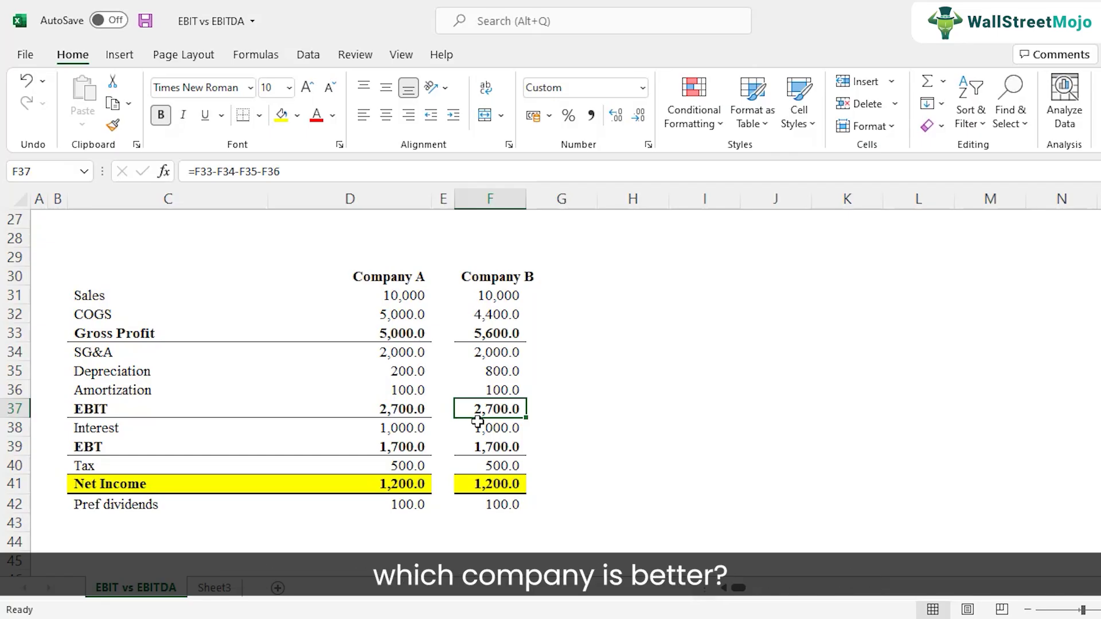
click(404, 411)
click(504, 410)
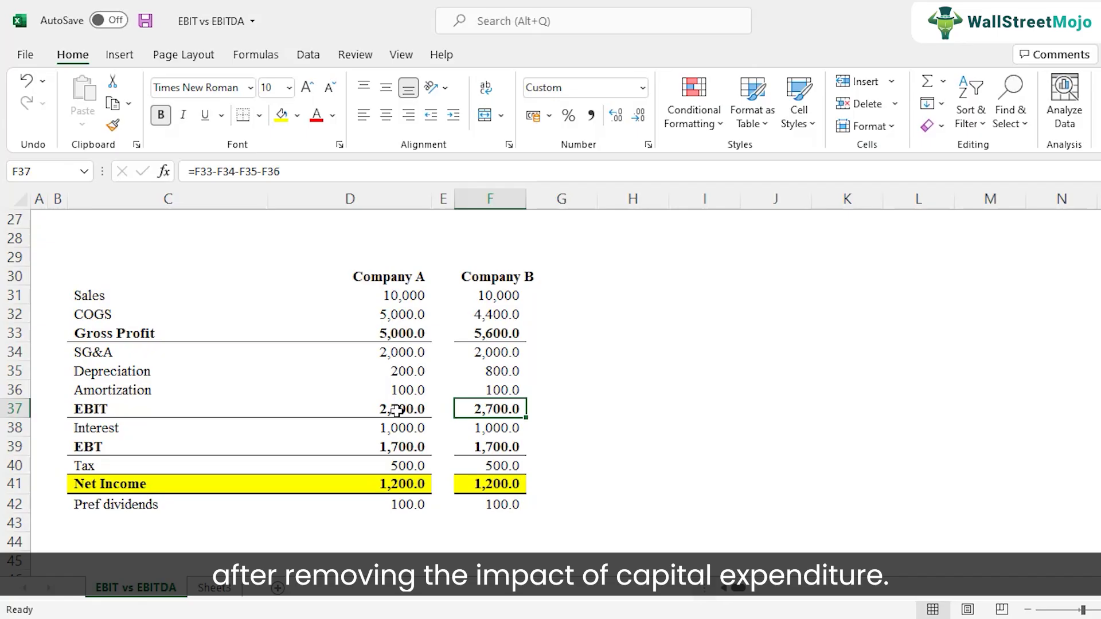
click(499, 374)
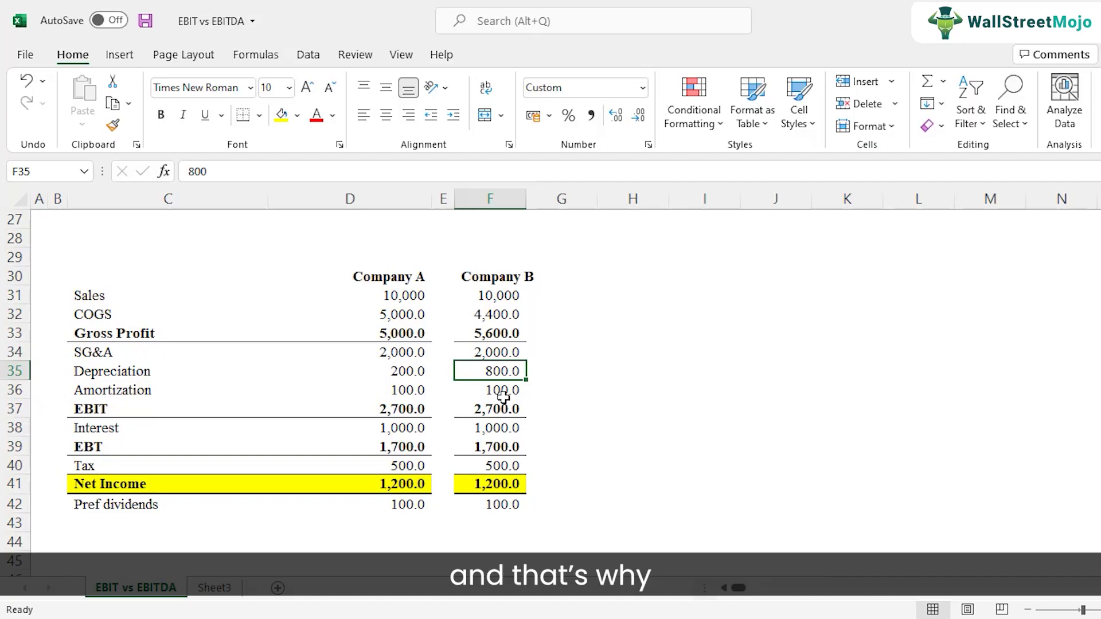
click(477, 315)
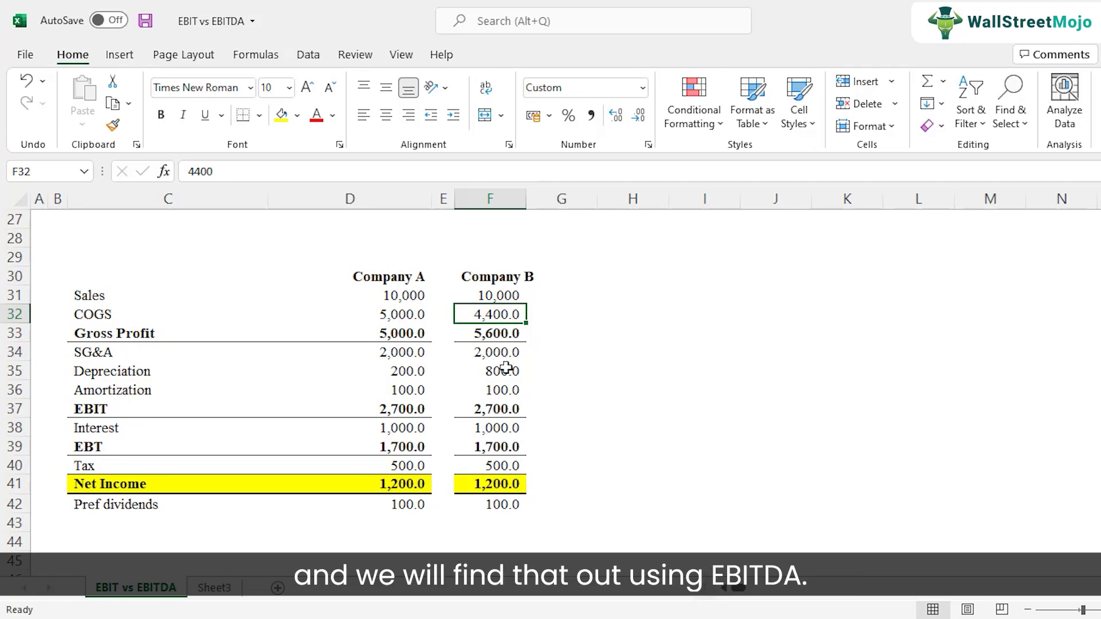
Add the row label "EBITDA" in C44 below the two-company comparison and move to Company A's cell D44
click(126, 546)
text(EBITDA)
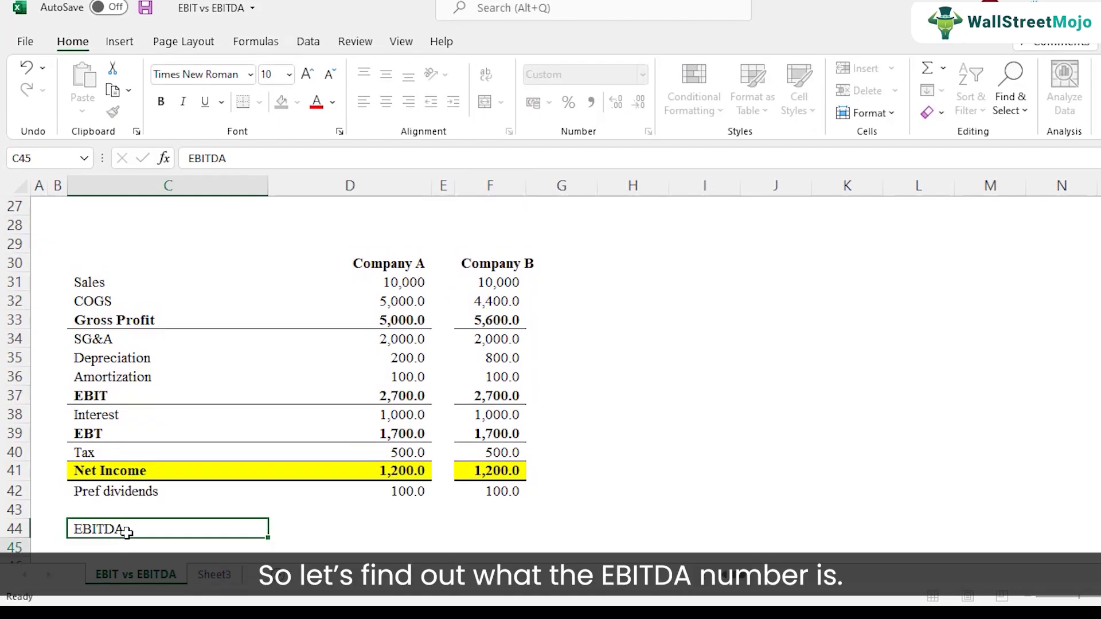
key(ctrl+Return)
key(Right)
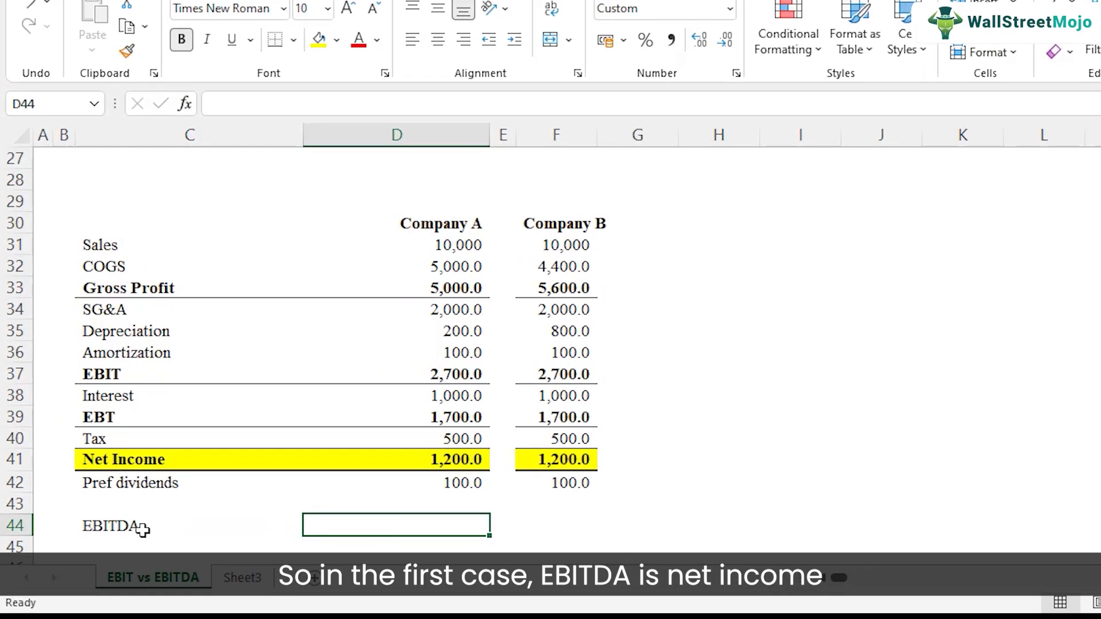
Calculate Company A's EBITDA in D44 by adding net income, tax, interest, amortization and depreciation with =D41+D40+D38+D36+D35
text(=)
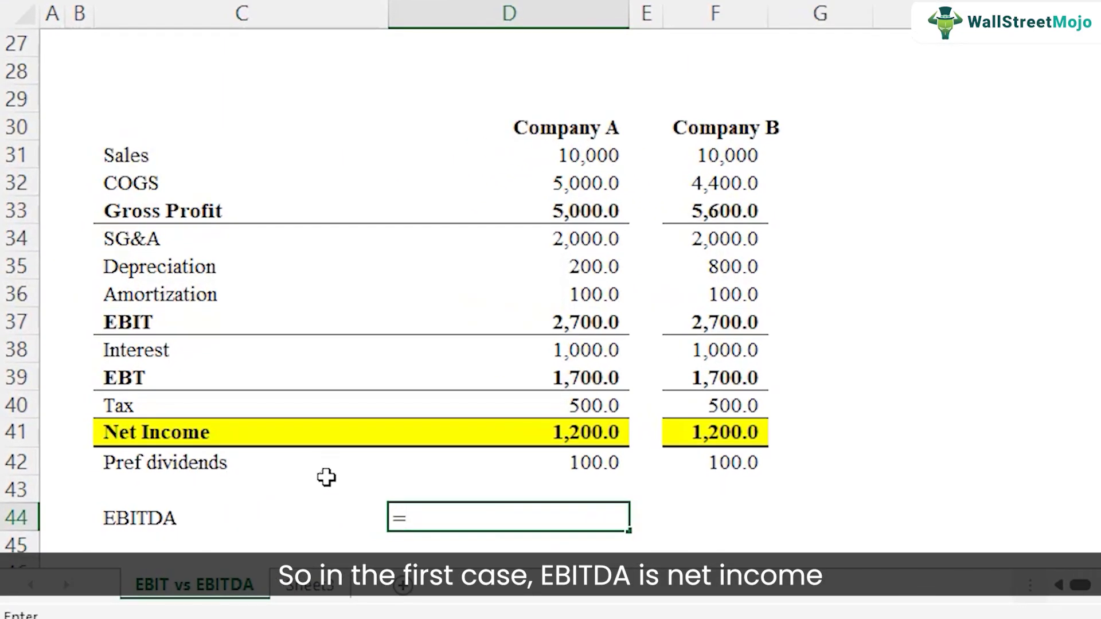
click(409, 465)
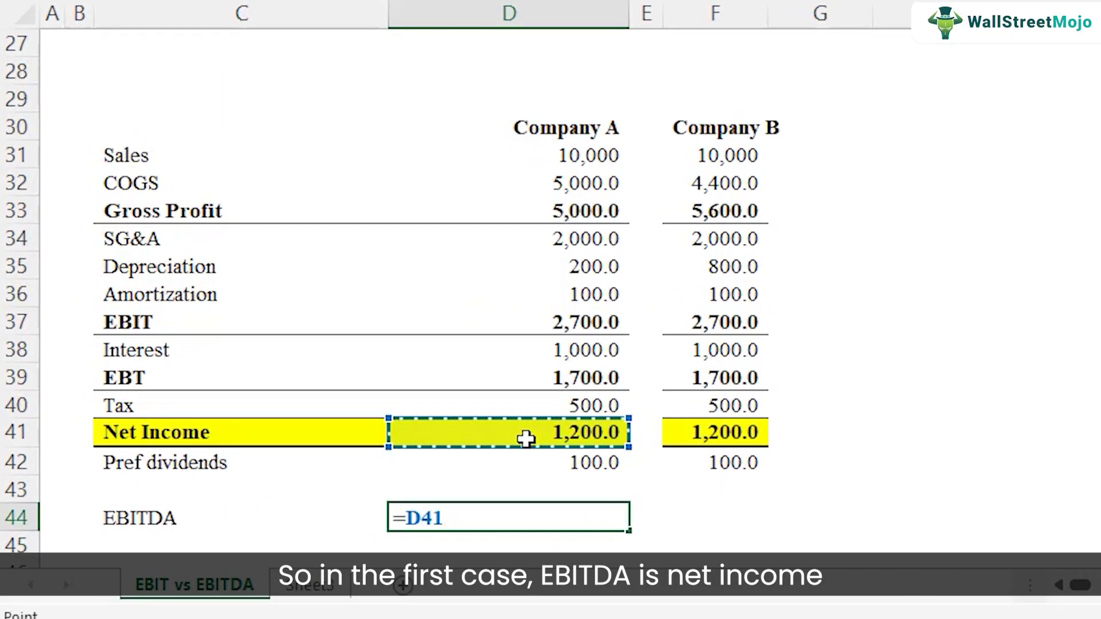
text(+)
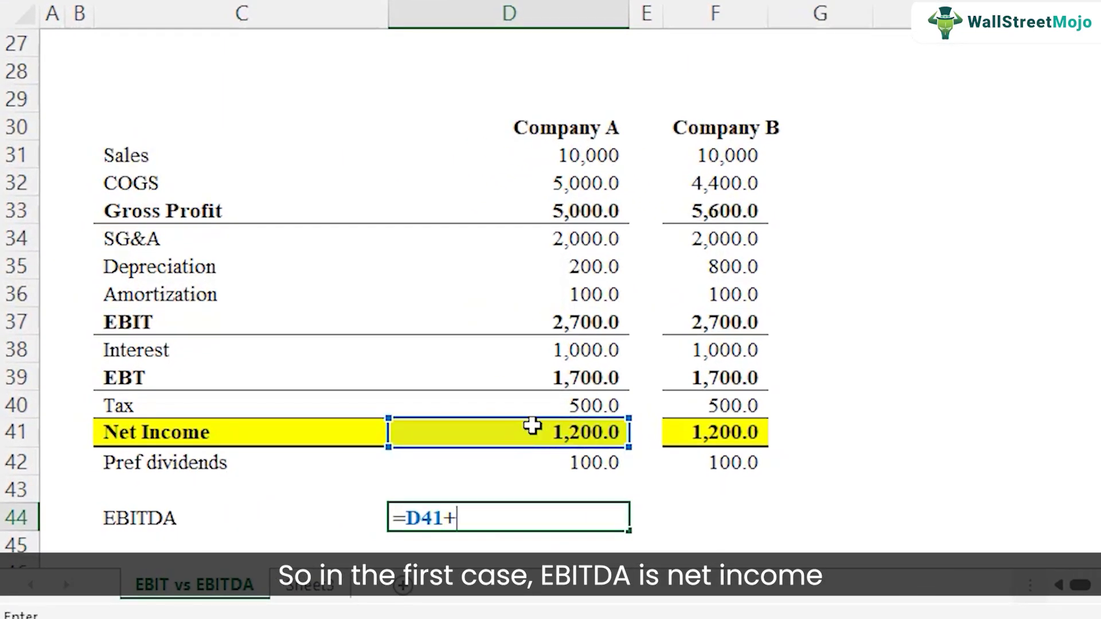
click(574, 404)
text(+)
click(570, 344)
text(+)
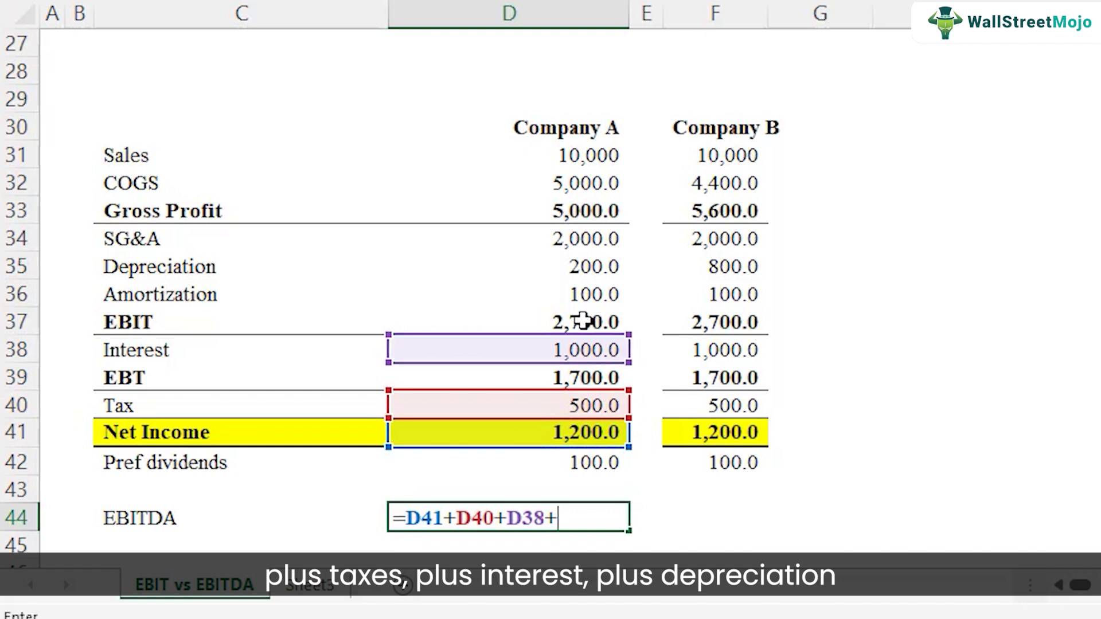
click(589, 285)
text(+)
click(585, 265)
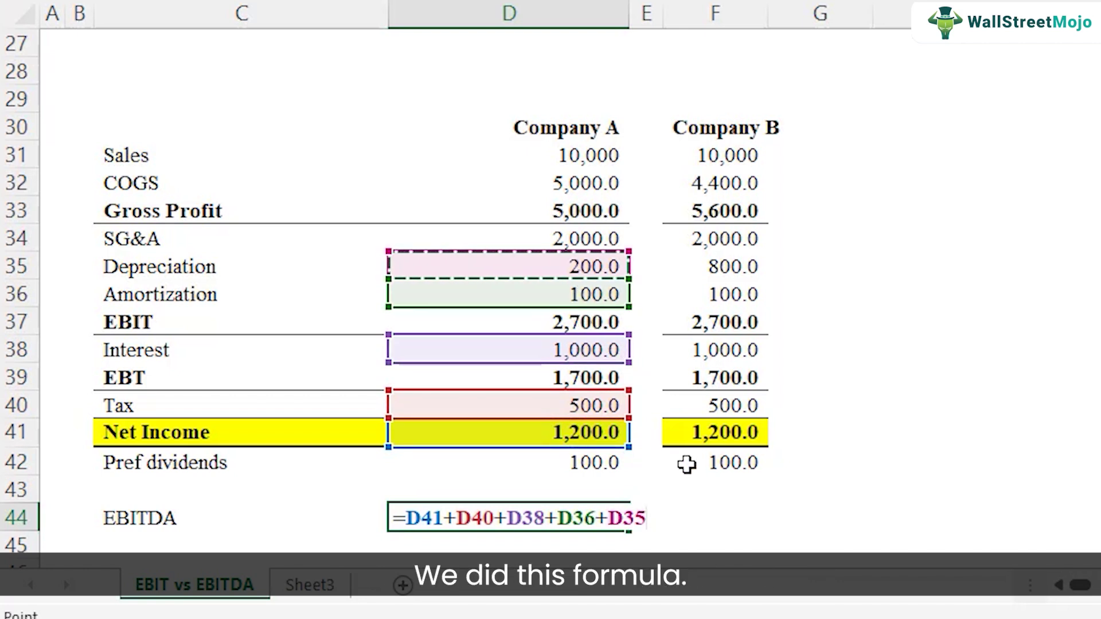
key(Return)
key(Up)
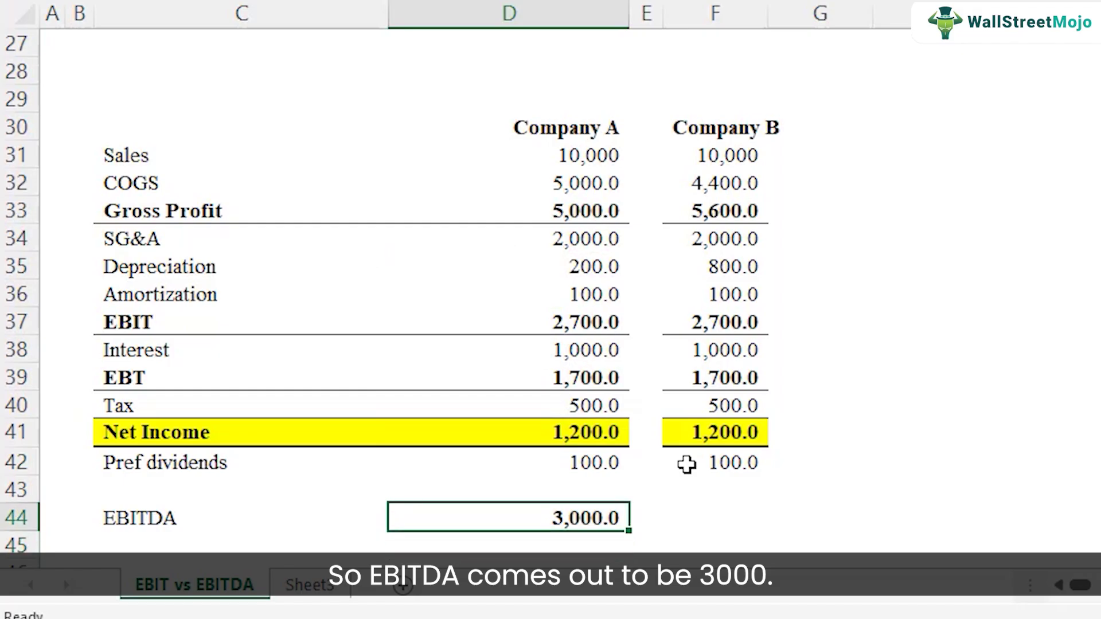
Copy Company A's EBITDA formula from D44 to Company B's cell F44
key(ctrl+c)
key(Right)
key(Right)
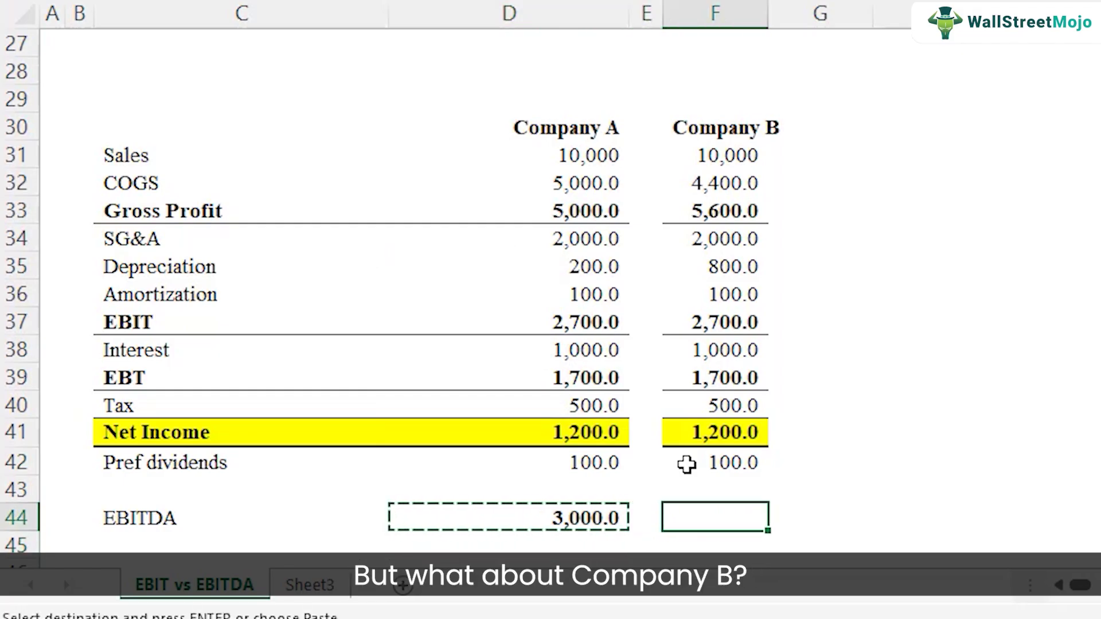
key(ctrl+v)
key(Escape)
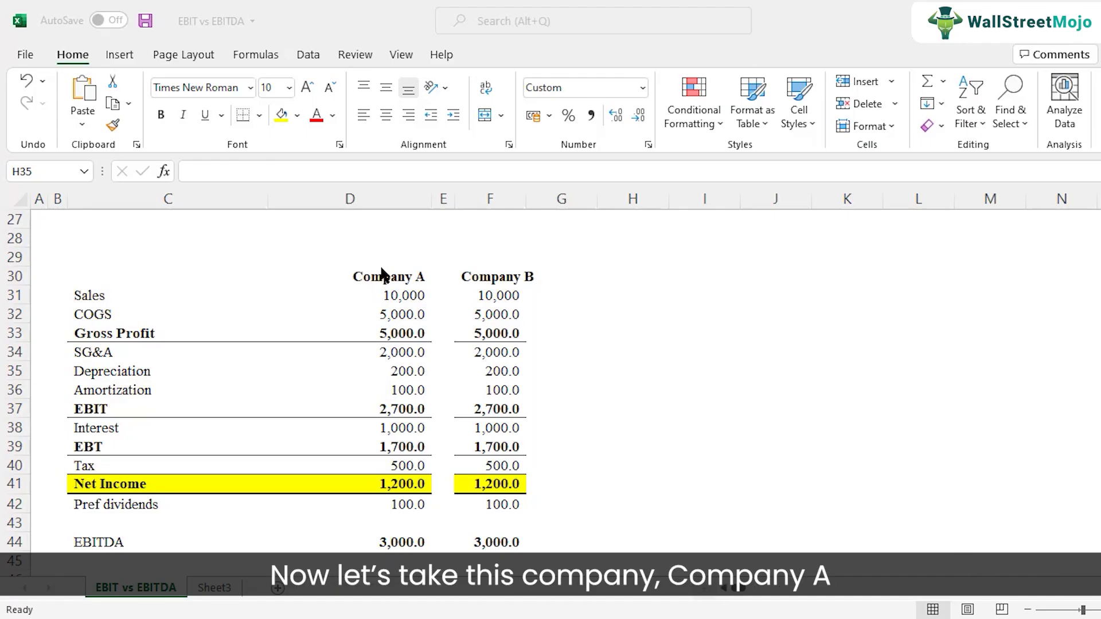
Review Company A's figures in D30:D42, including sales, COGS, depreciation and amortization, and its EBITDA in D44 against Company B's
drag(380, 277, 396, 507)
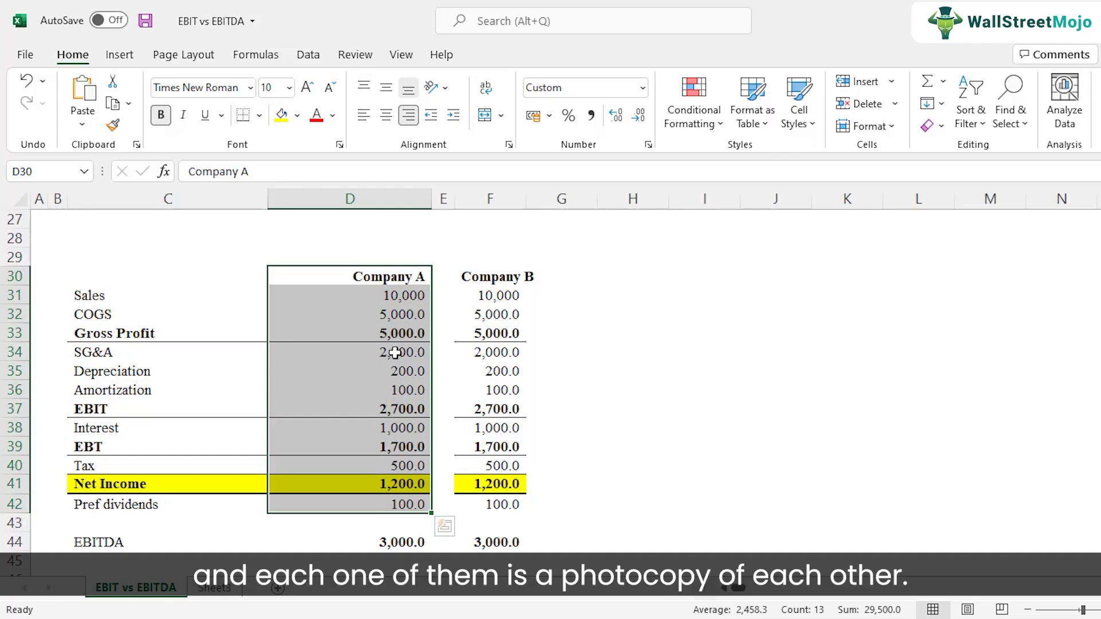
click(372, 297)
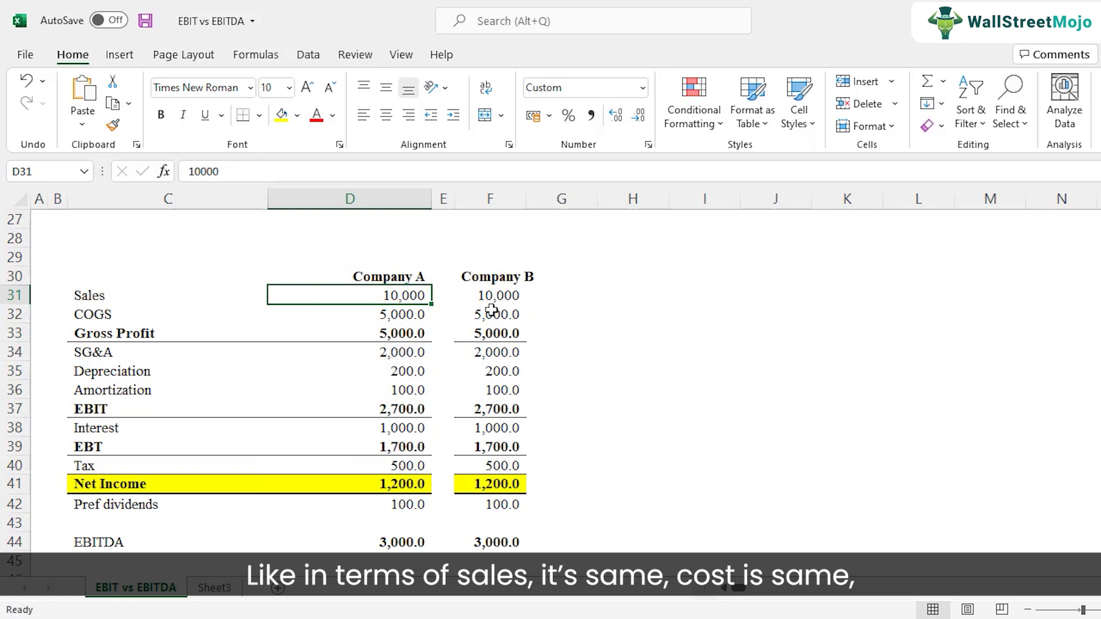
click(400, 314)
click(390, 374)
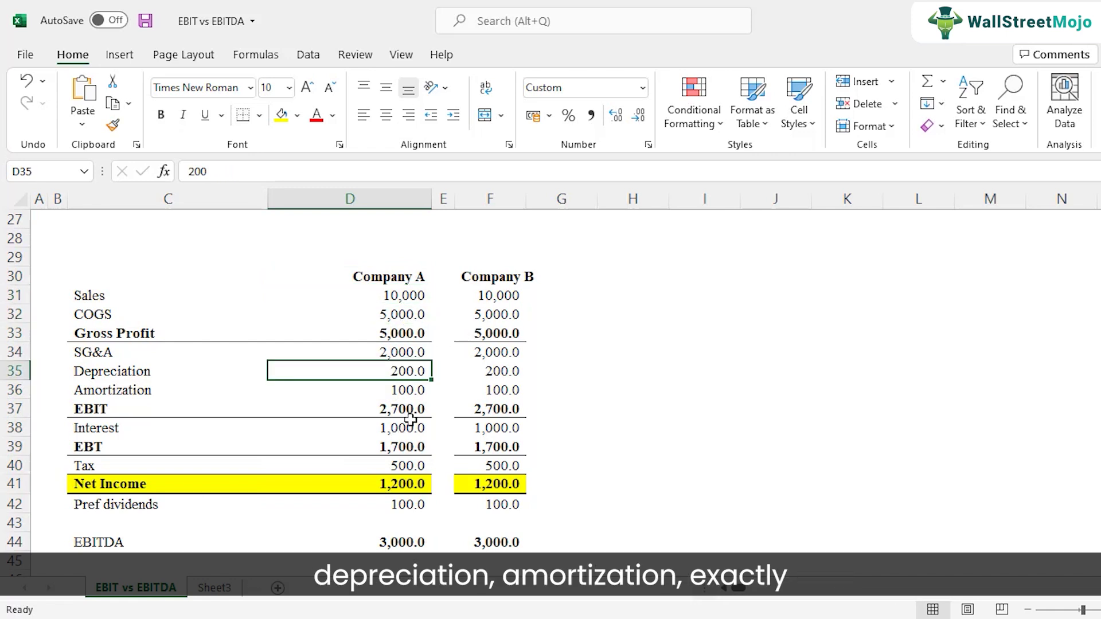
click(408, 392)
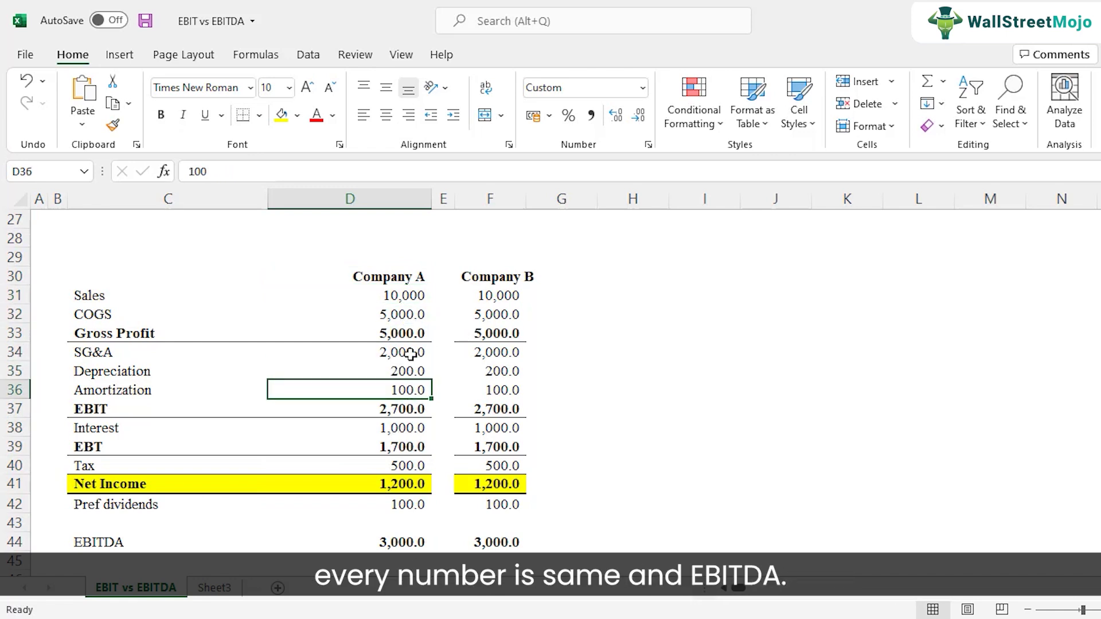
click(396, 541)
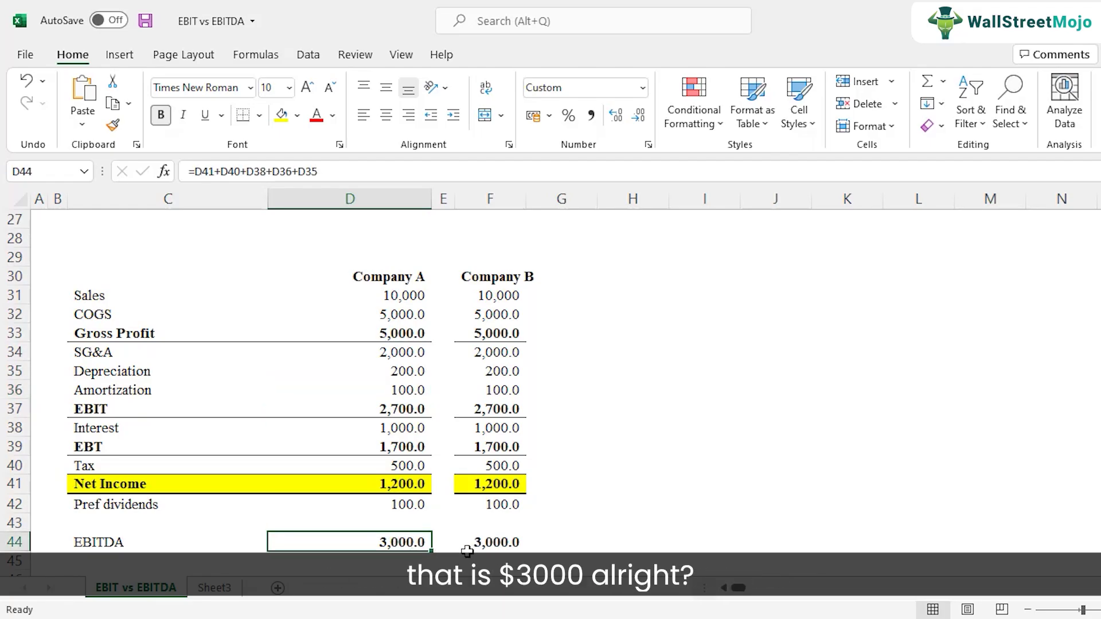
Enter the label "SL dep policy" in D29 above the Company A heading
click(400, 261)
text(S)
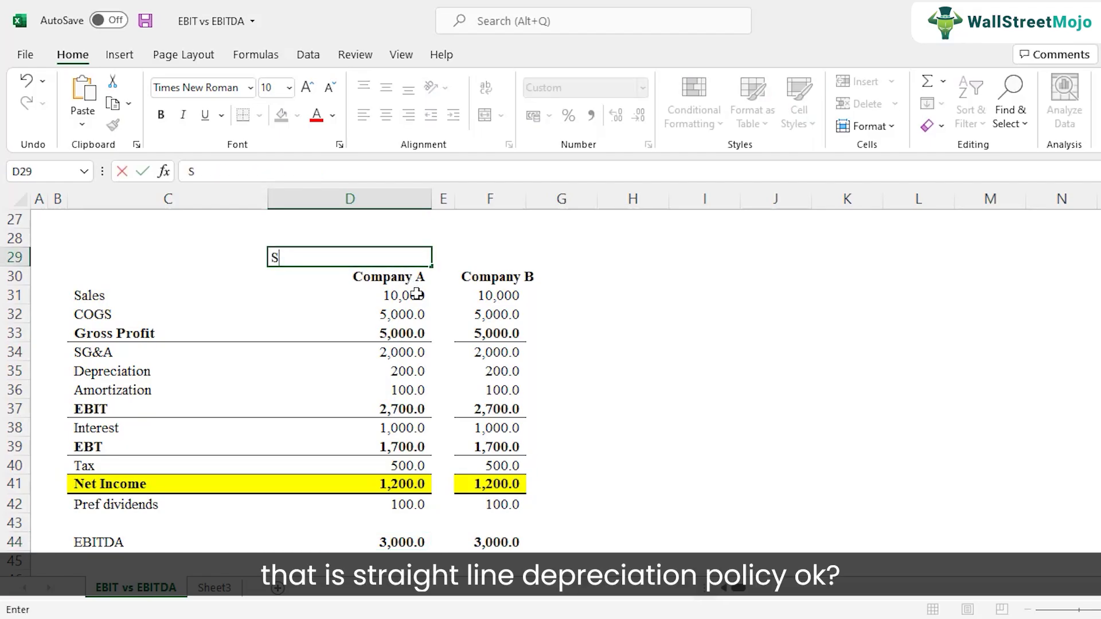
text(L dep policy)
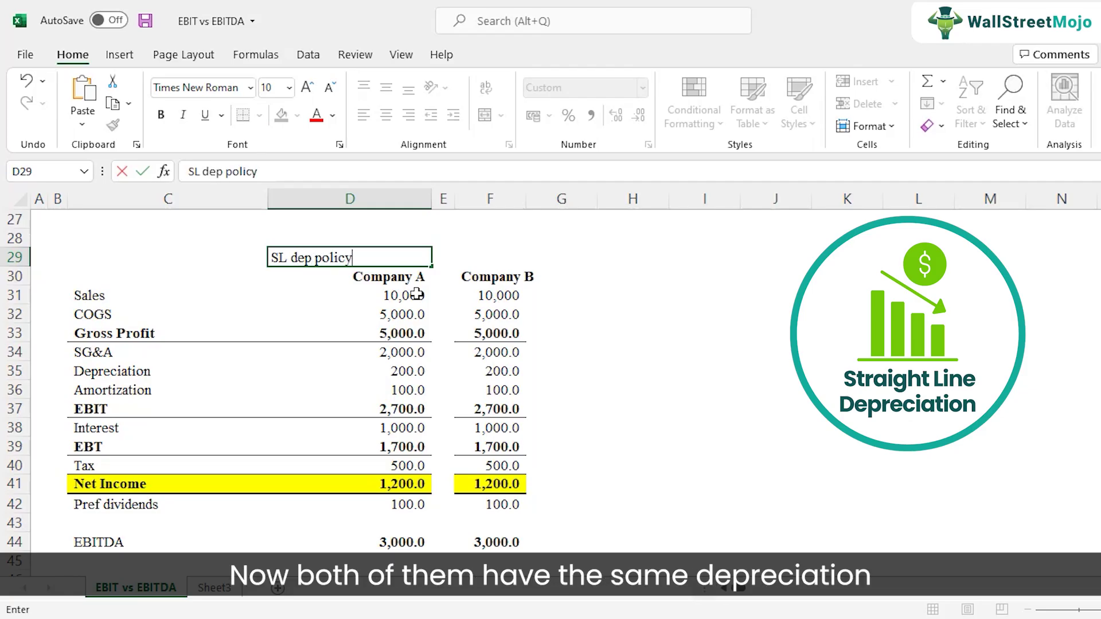
key(Return)
Copy the "SL dep policy" label from D29 to F29 above the Company B heading
key(Up)
key(ctrl+c)
key(Right)
key(Right)
key(ctrl+v)
key(Down)
key(Down)
key(Up)
key(F2)
key(Escape)
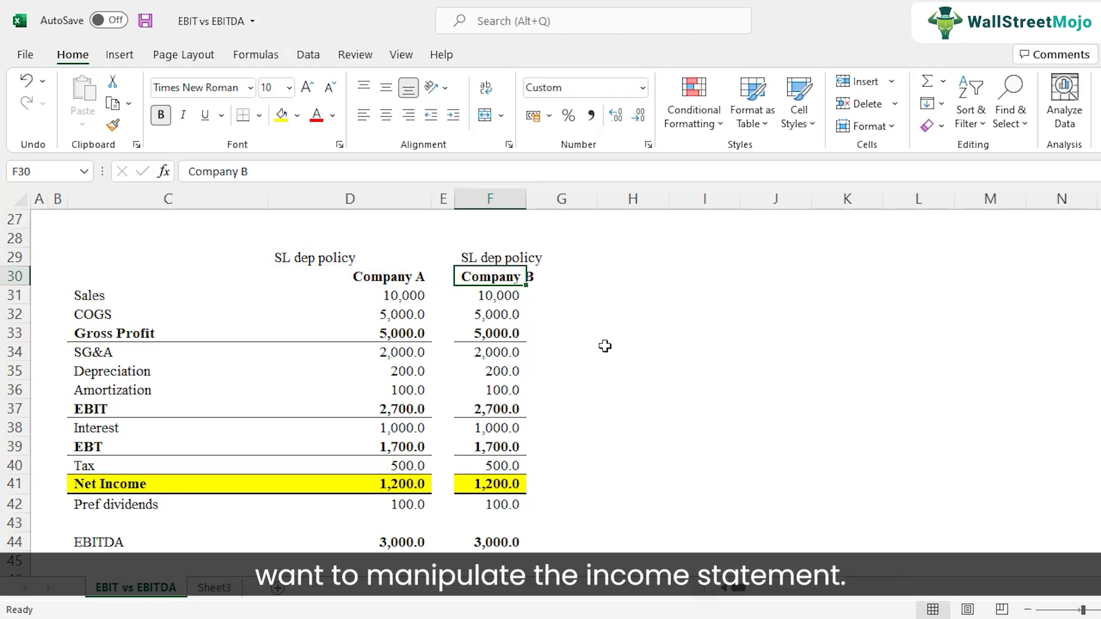
key(Up)
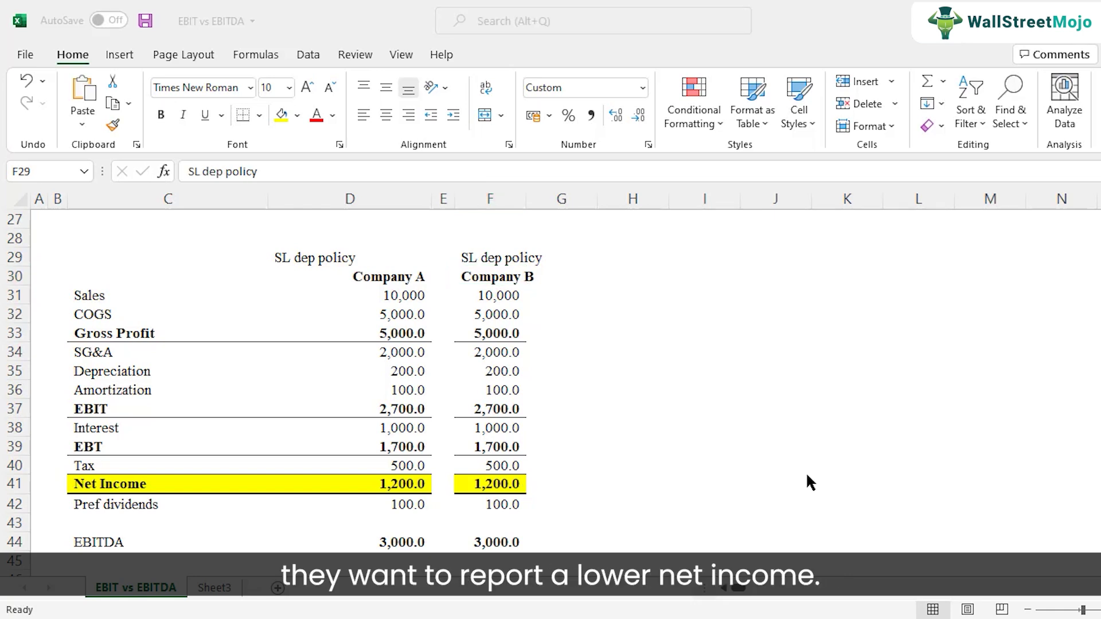
Replace Company B's policy label in F29 with "accelerated policy", compare it with D29 and make it bold
click(493, 258)
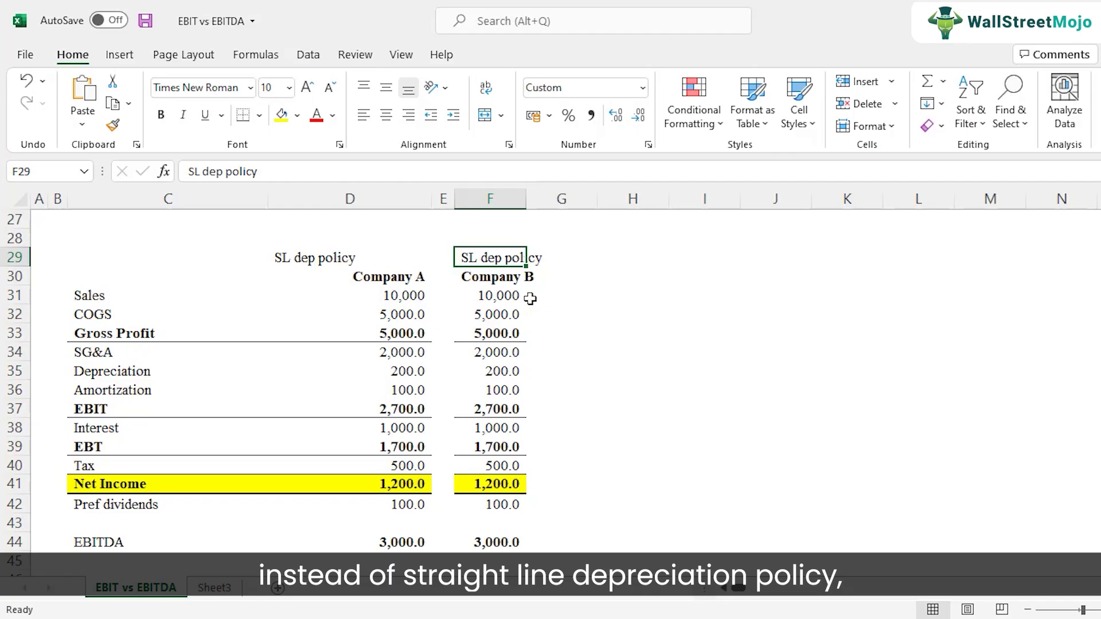
text(acc)
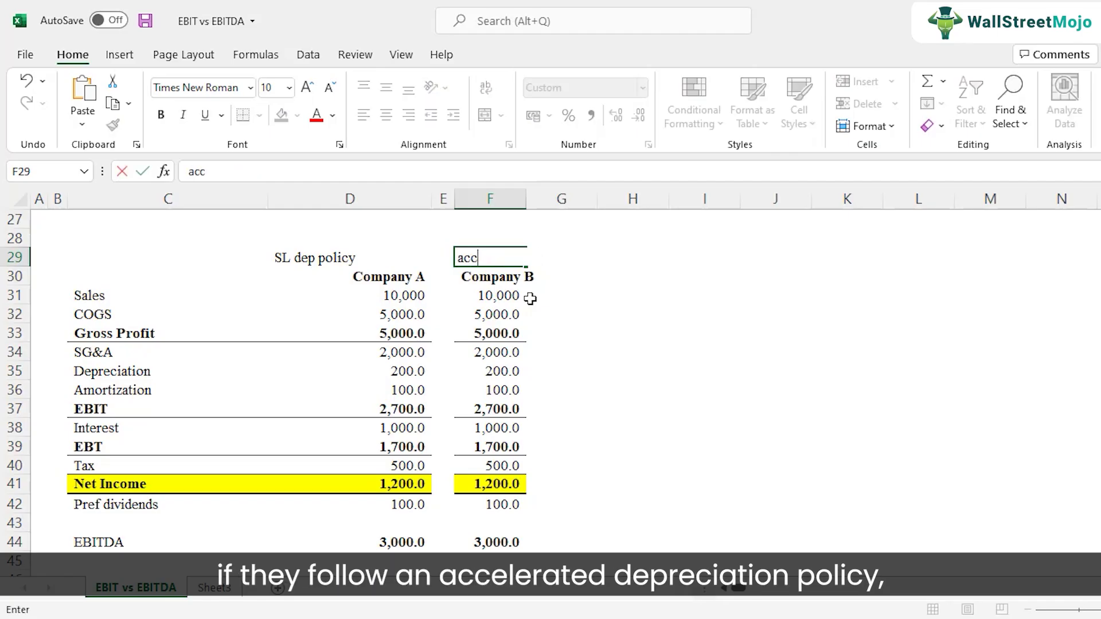
text(elerated)
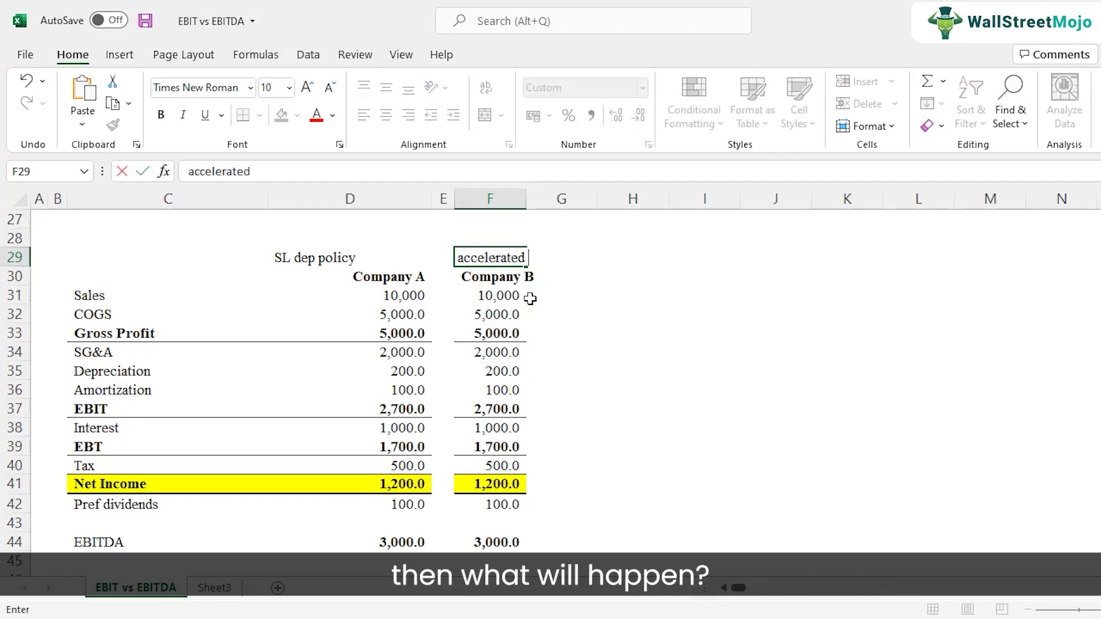
text( policy)
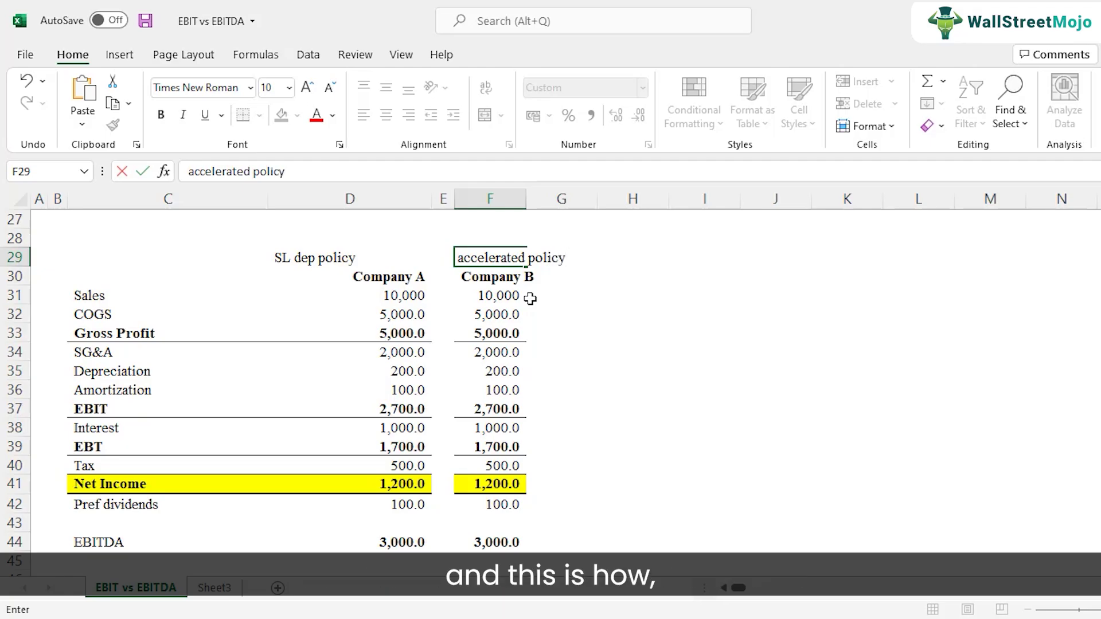
key(Return)
click(358, 263)
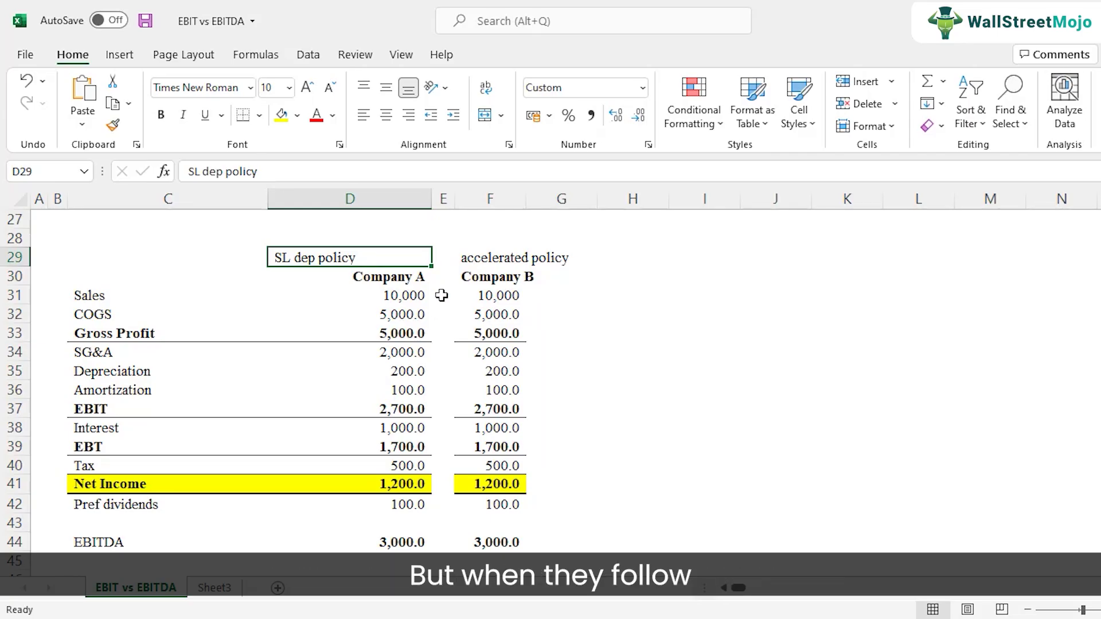
click(514, 262)
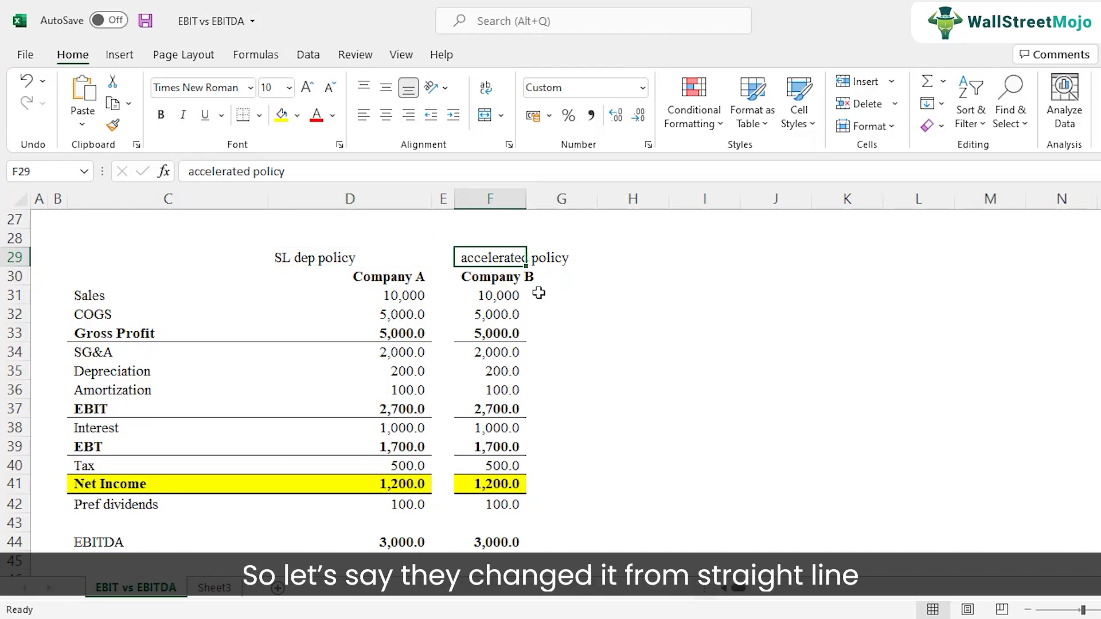
key(ctrl+b)
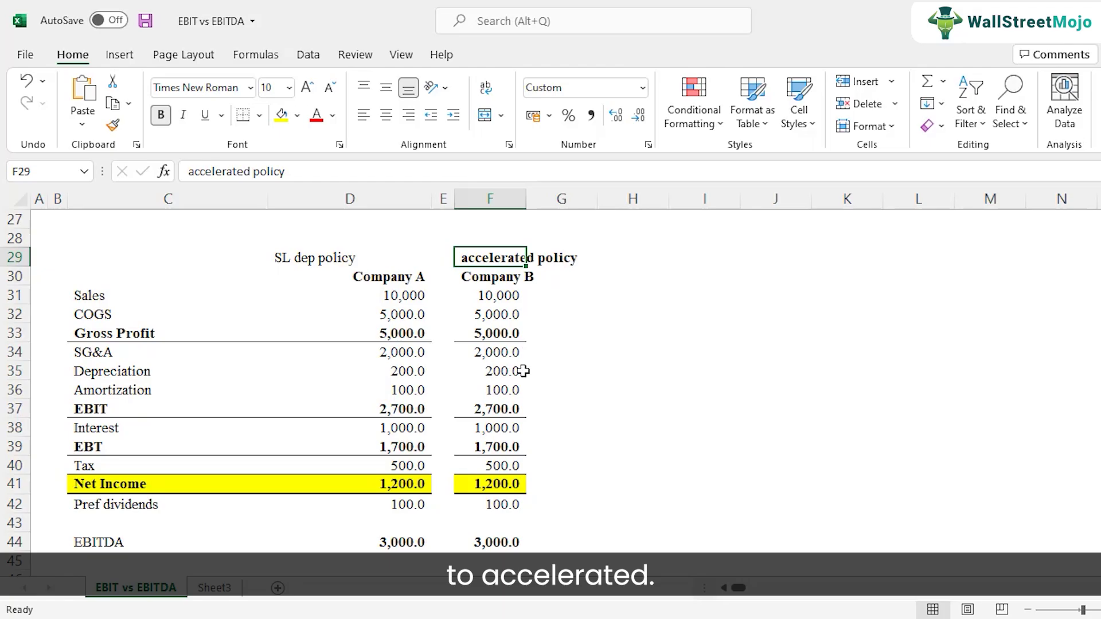
Set Company B's depreciation in F35 to 500 and check its net income in F41
click(366, 371)
click(491, 376)
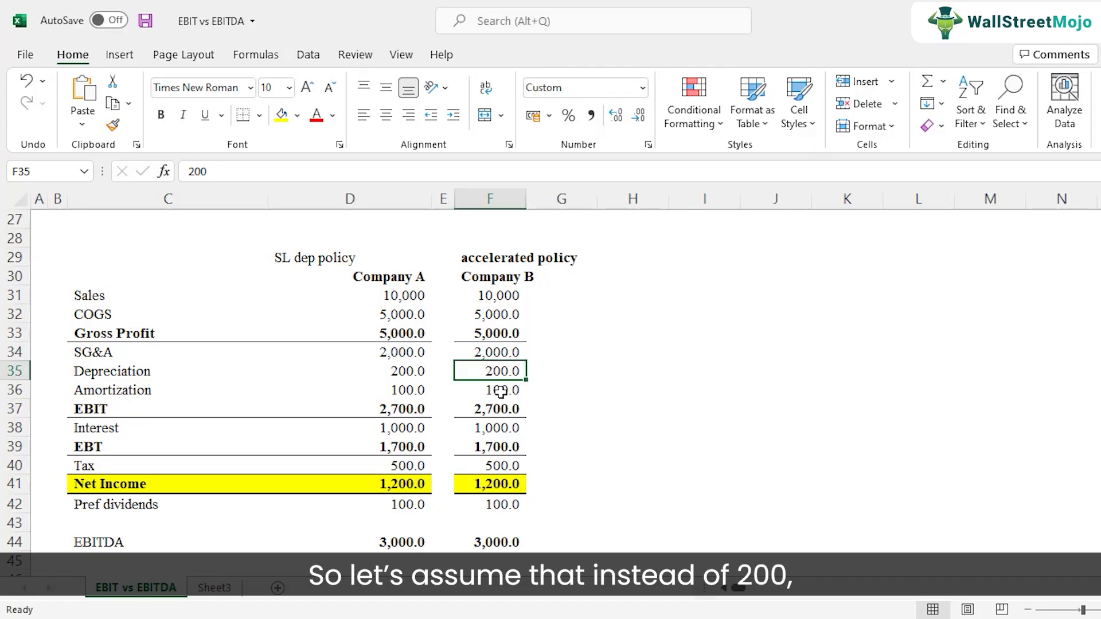
text(500)
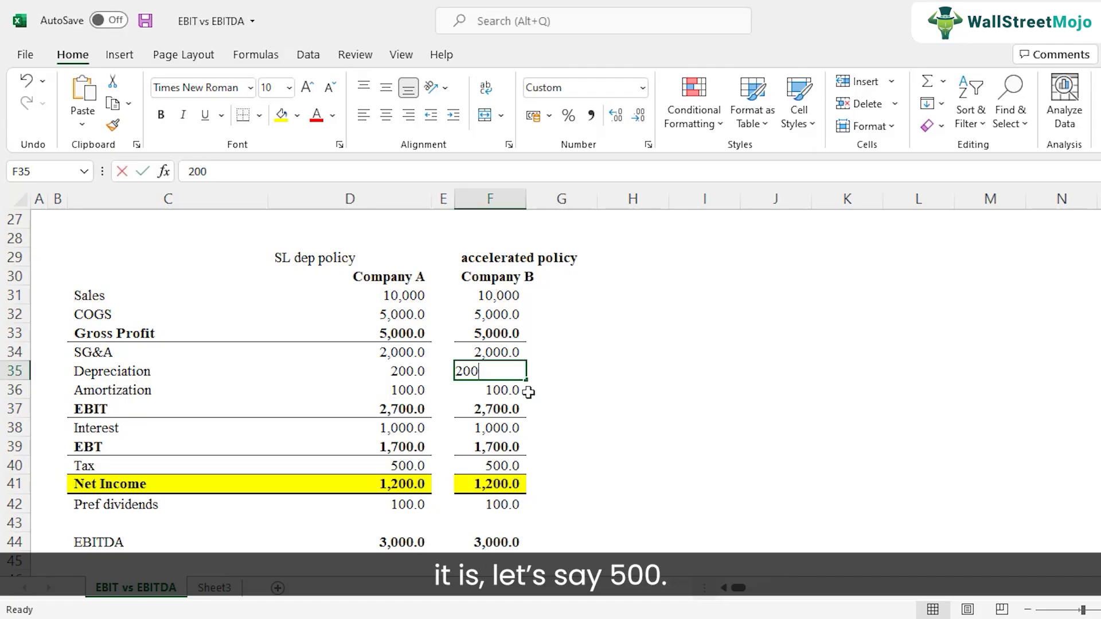
key(Return)
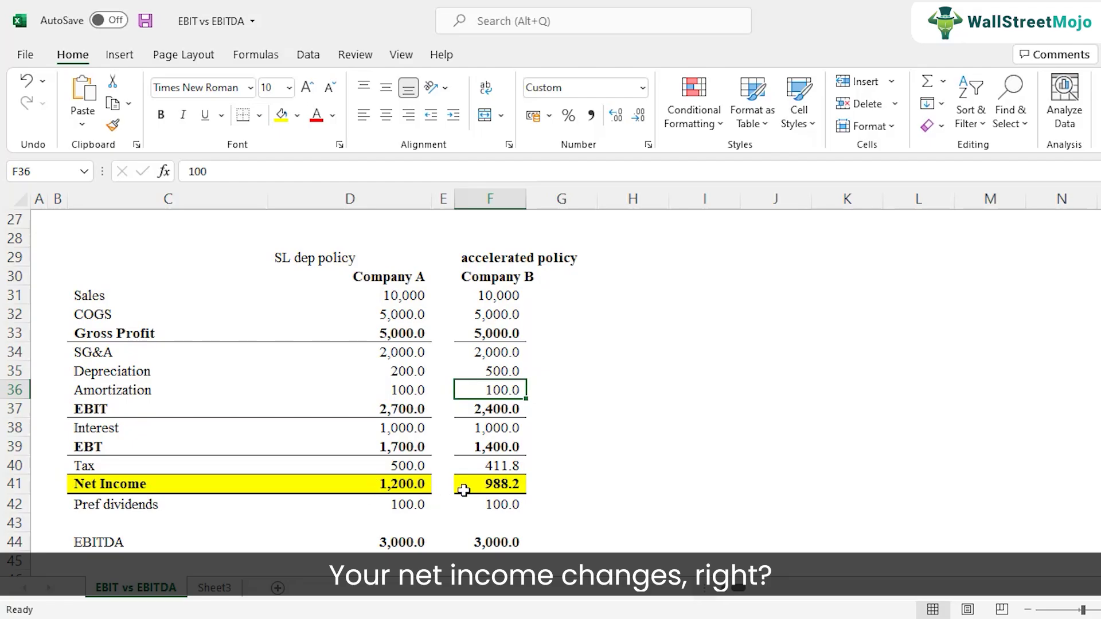
click(488, 483)
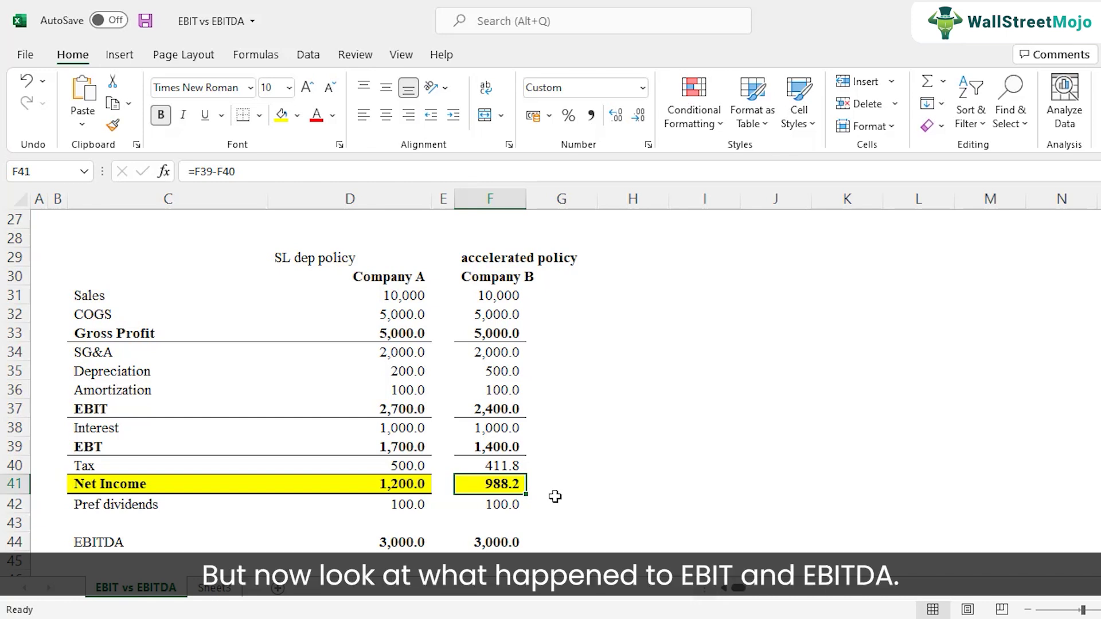
Fill the EBIT cells D37:F37 with yellow and compare the two companies' EBIT values
drag(409, 404, 516, 410)
click(280, 114)
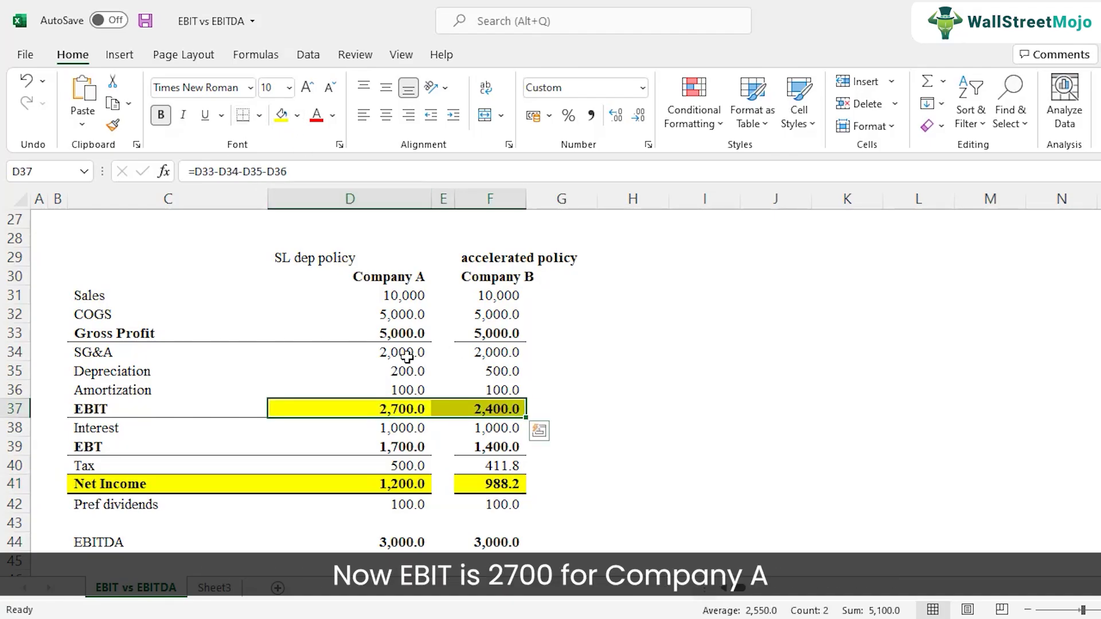
click(395, 409)
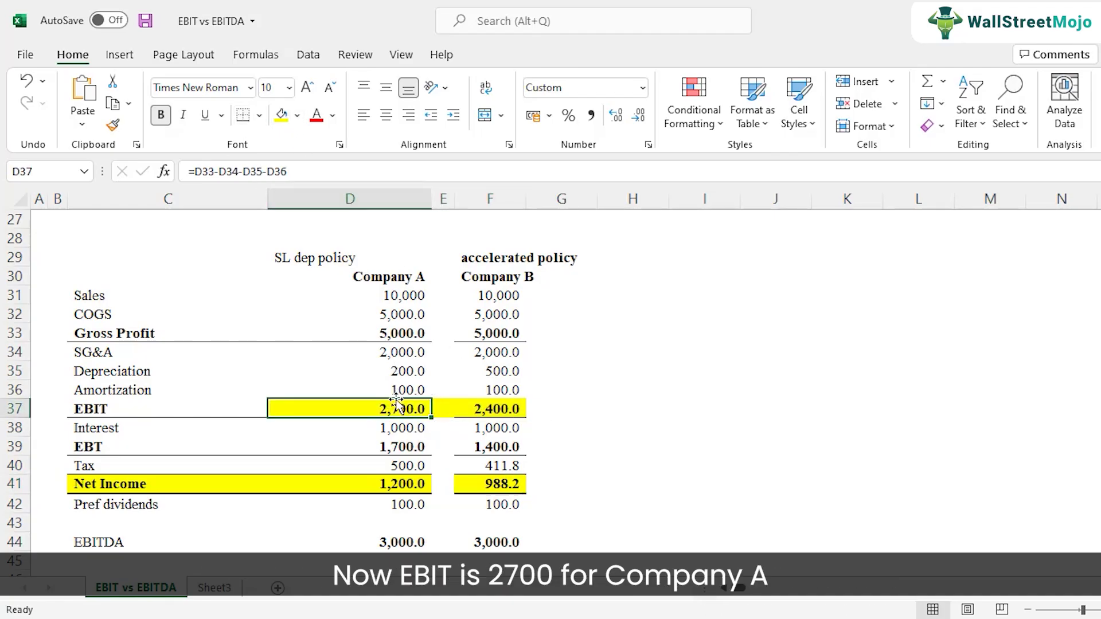
click(505, 407)
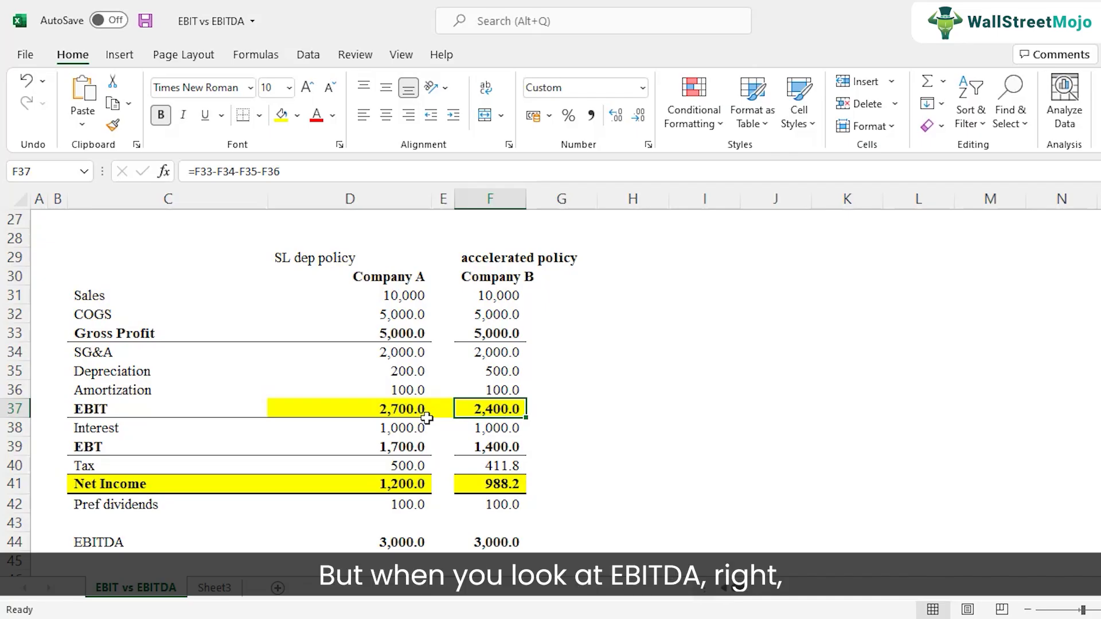
Compare the two companies' EBITDA values in D44:F44
scroll(395, 530, down, 2)
drag(391, 466, 499, 467)
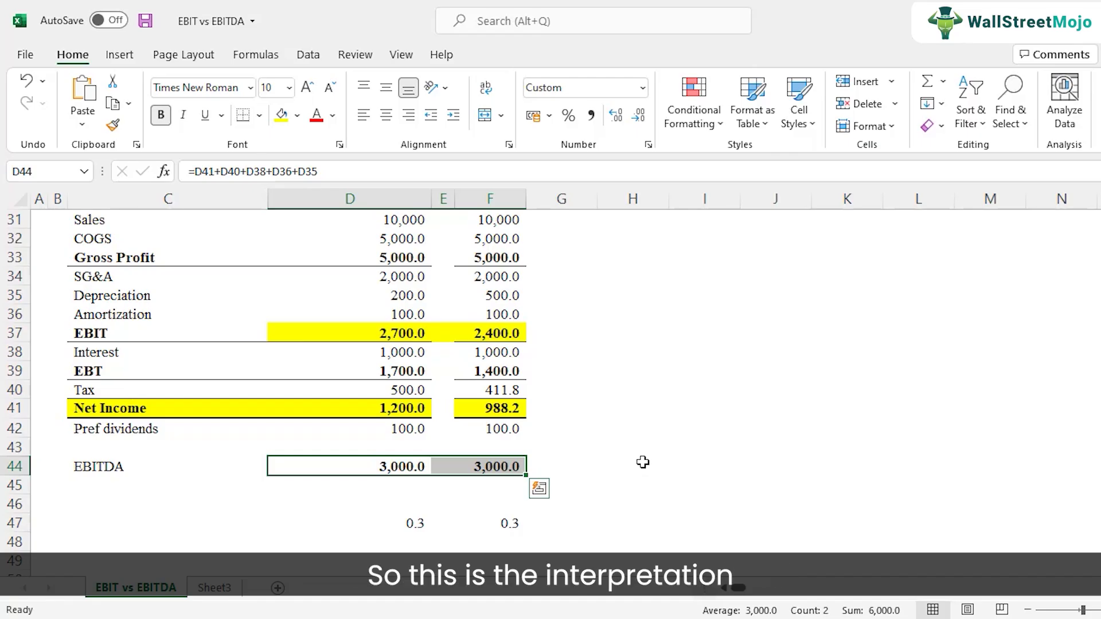
scroll(608, 475, up, 2)
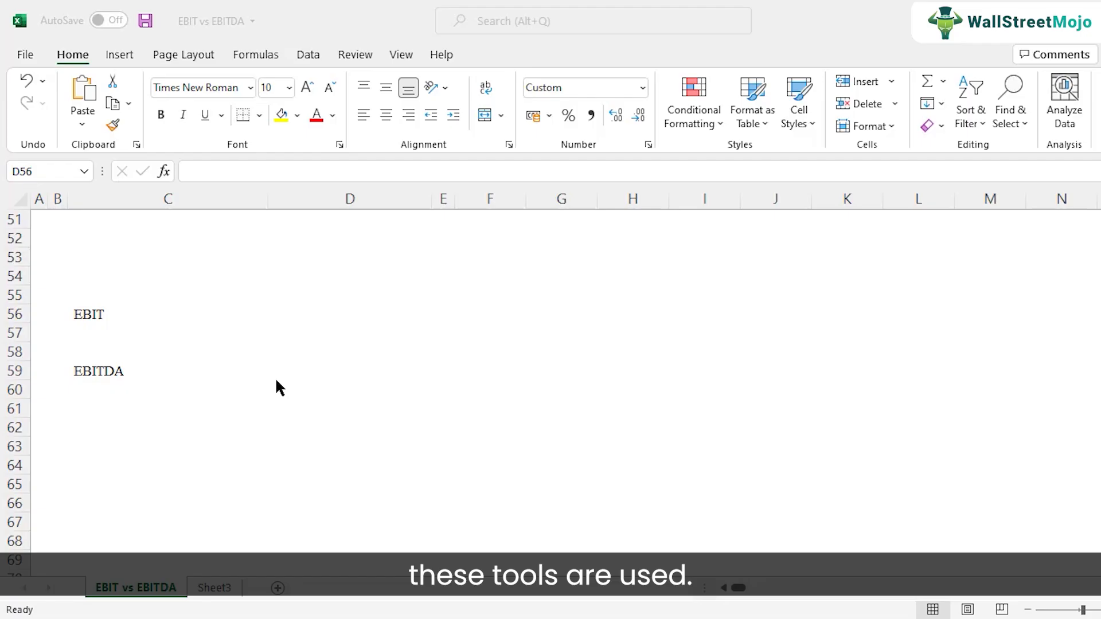
Enter "Services, Tax, Consulting, IT" in D56 beside the EBIT label and review that row
click(111, 313)
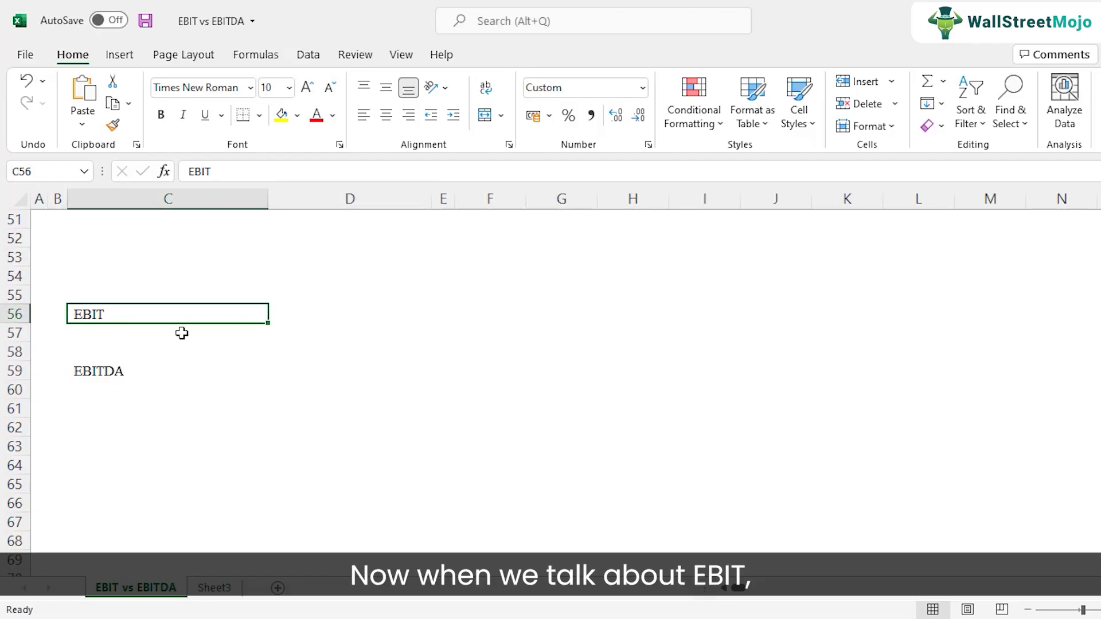
click(319, 317)
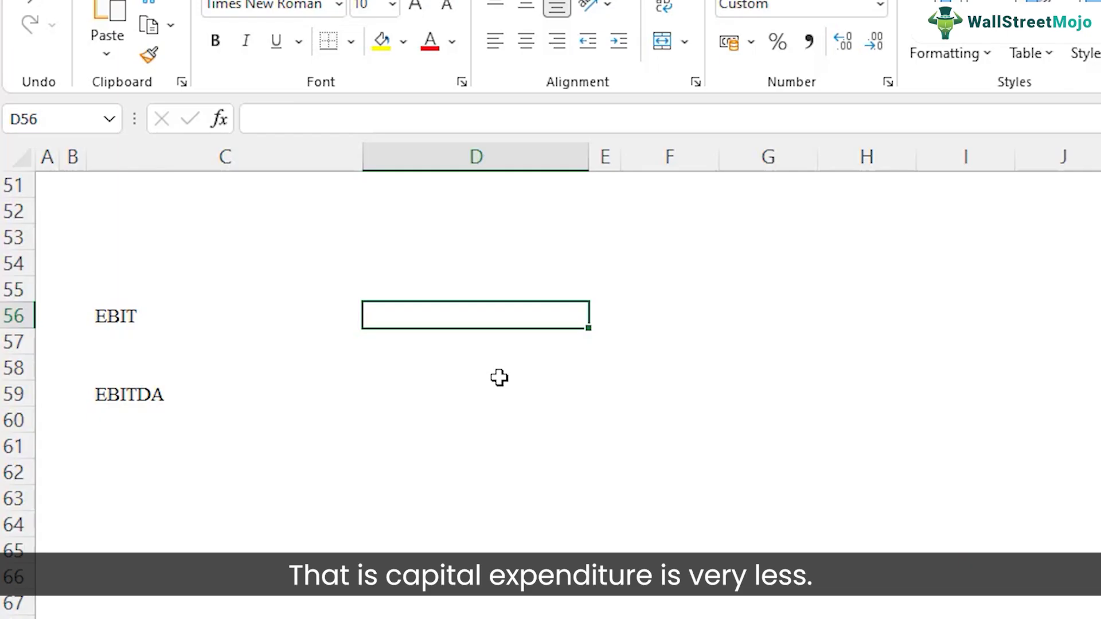
text(Services, )
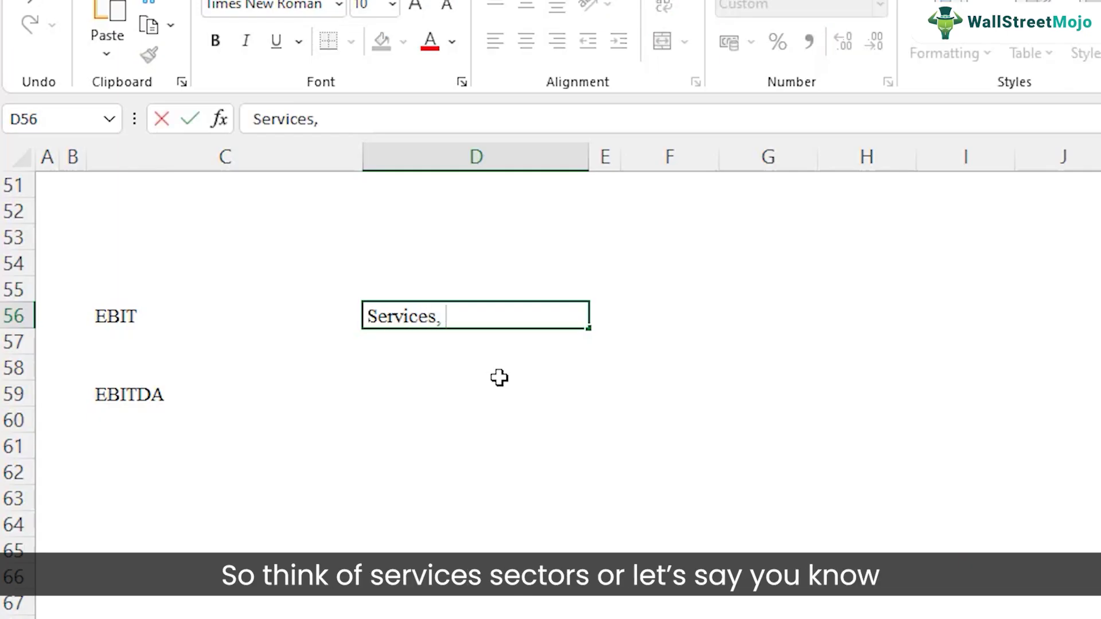
text(Tax, C)
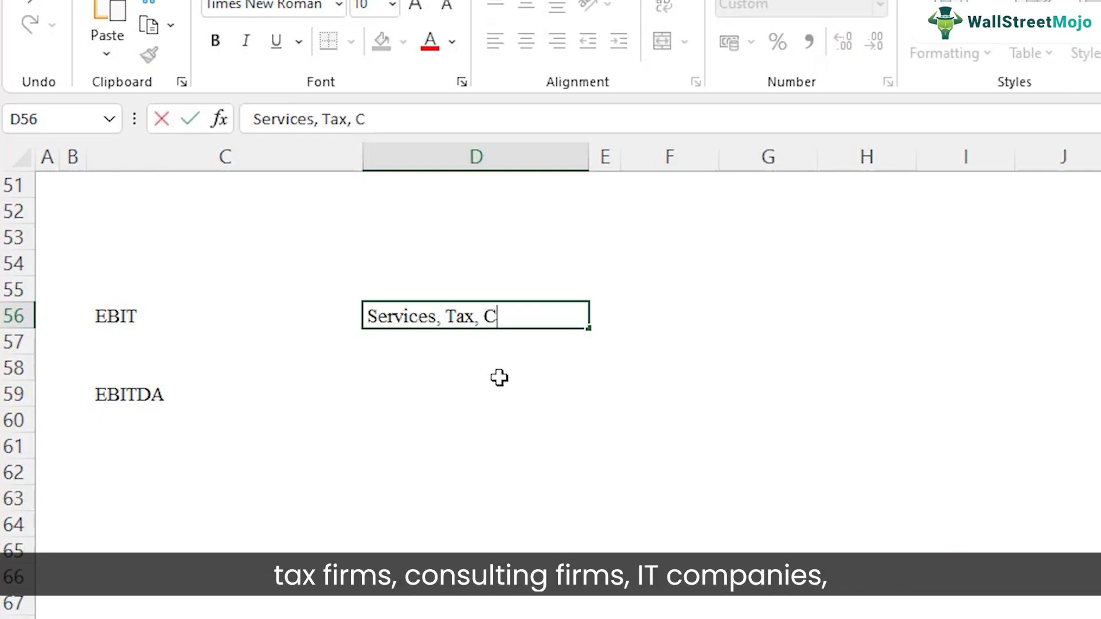
text(onsulting, IT)
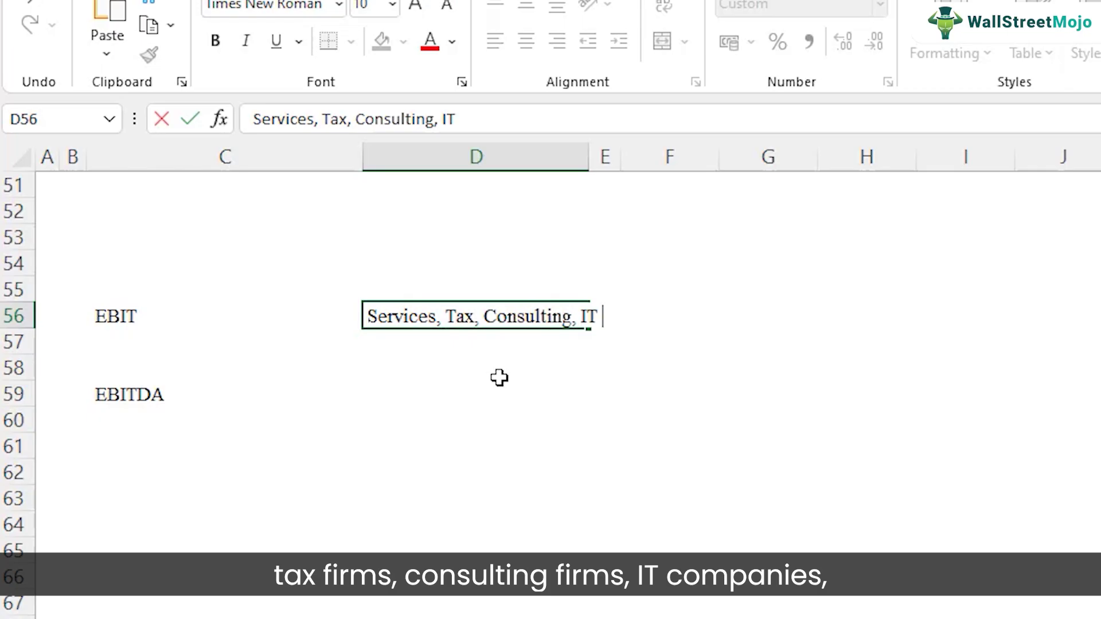
key(Return)
key(Return)
key(Return)
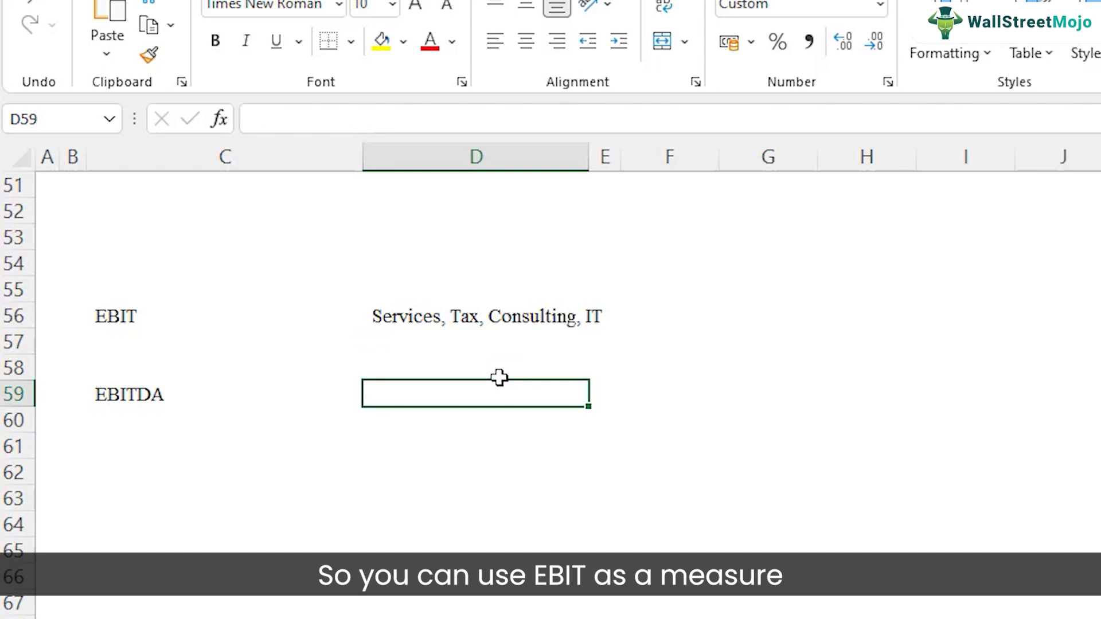
click(258, 316)
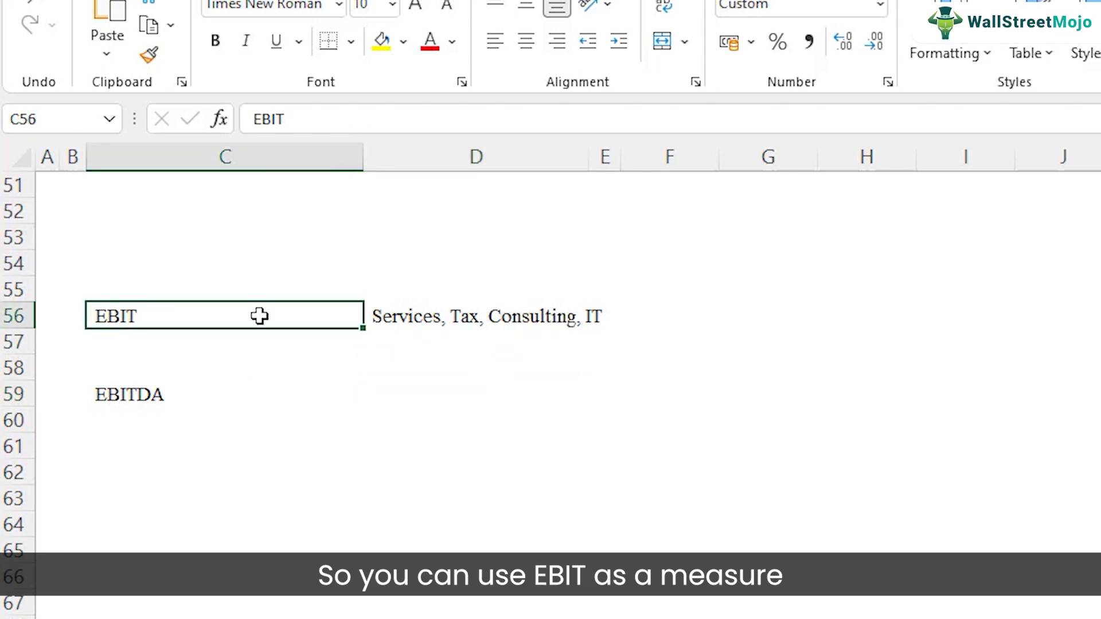
click(421, 316)
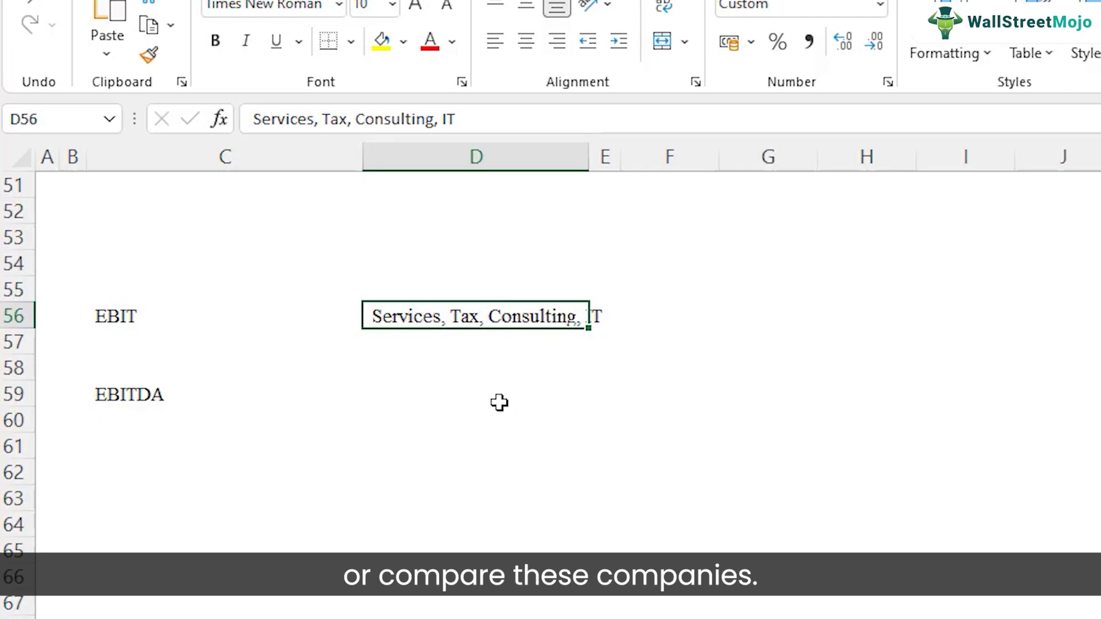
Enter "telecom, manufacturing, oil & gas" in D59 beside the EBITDA label
click(145, 403)
click(438, 400)
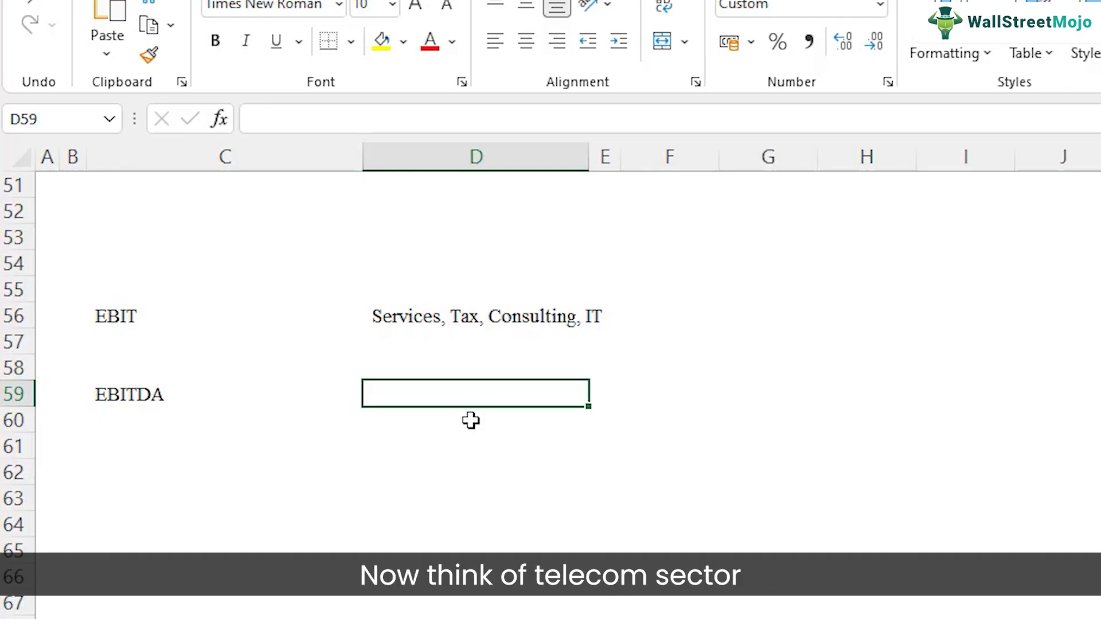
text(telecom, man)
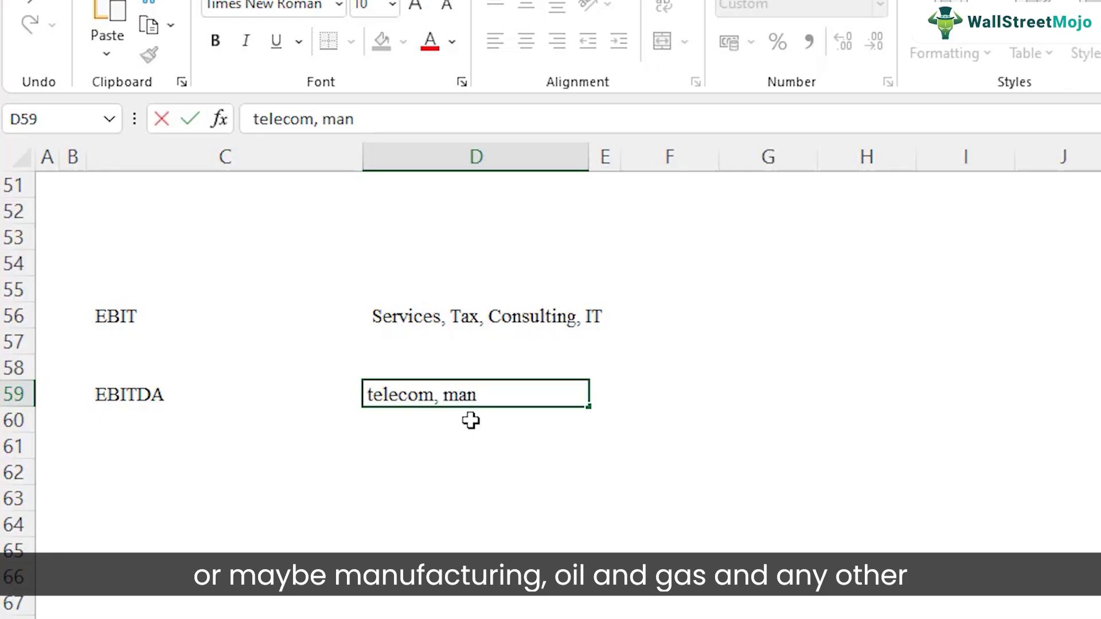
text(ufacturing, oil &)
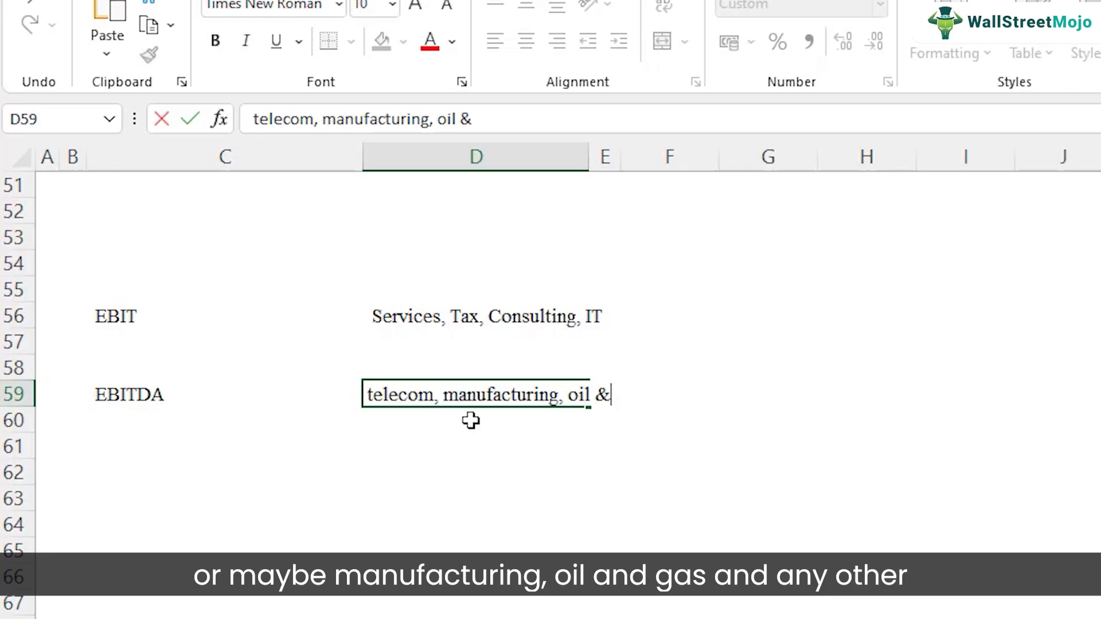
text( gas)
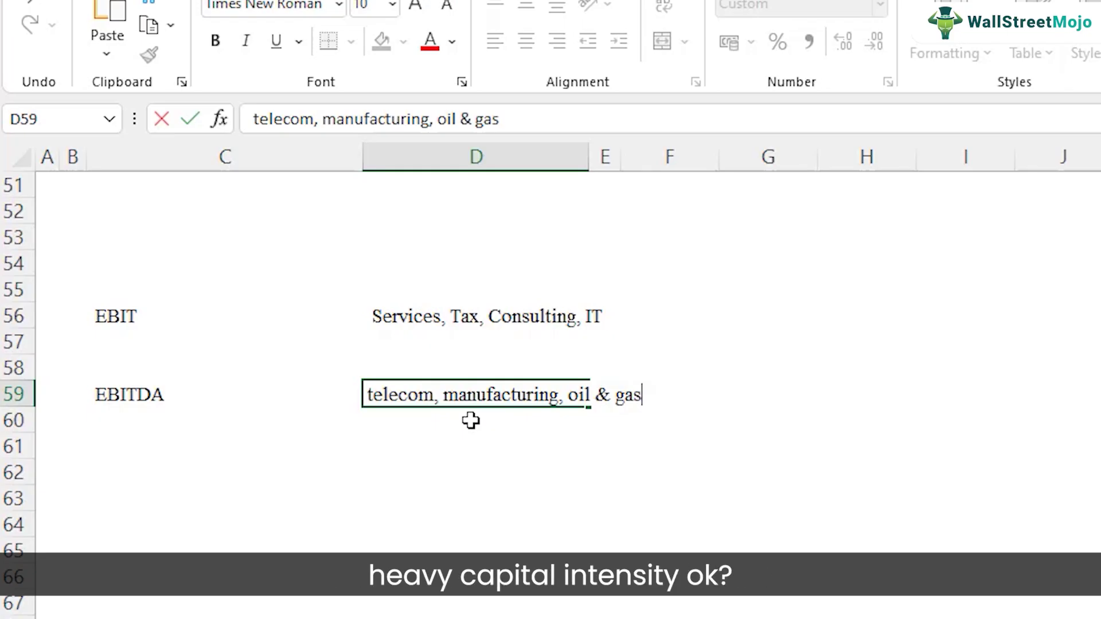
key(Return)
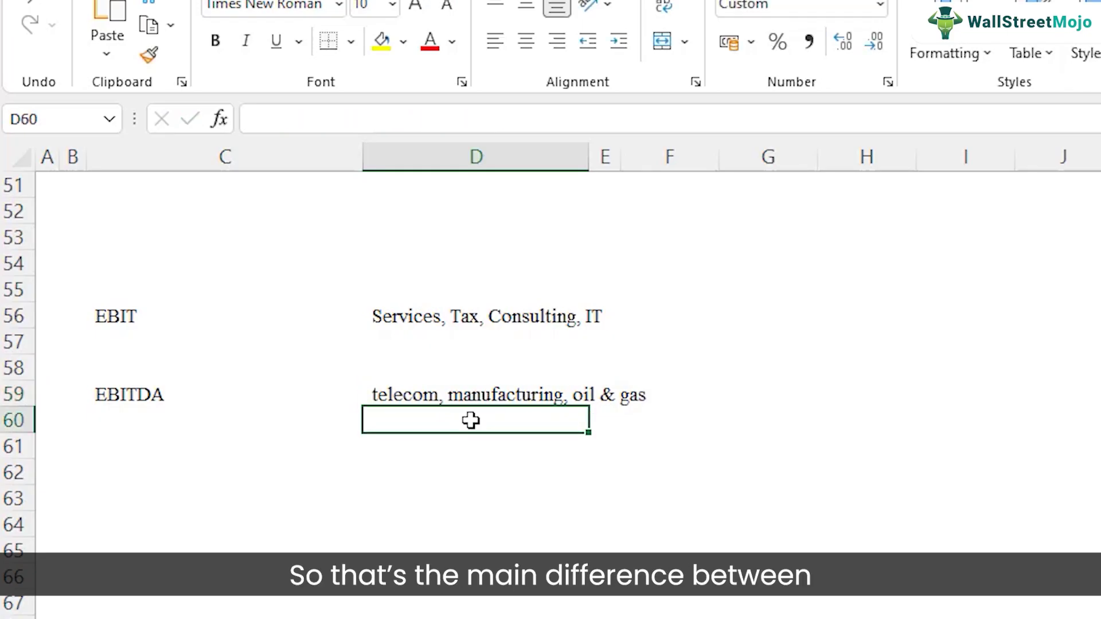